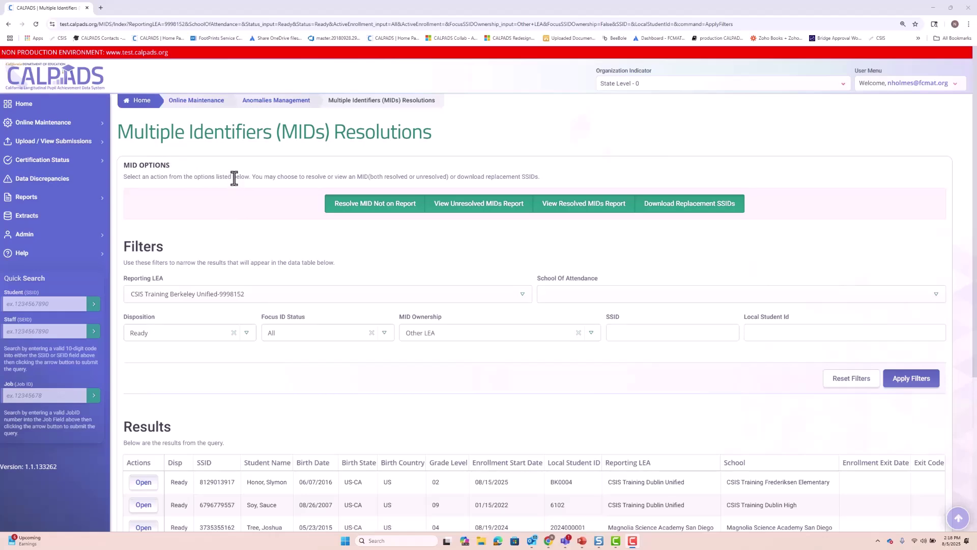
Step: Scroll down to the Results list of four Ready other-LEA records
scroll(235, 178, down, 3)
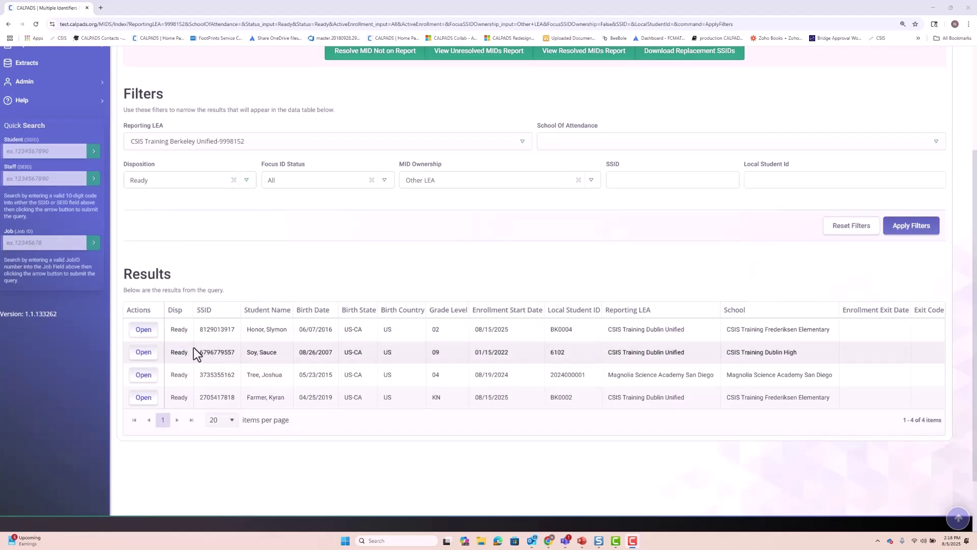
Step: Open the first row's Possible Duplicate comparison, which shows no fatals and three warnings
click(142, 336)
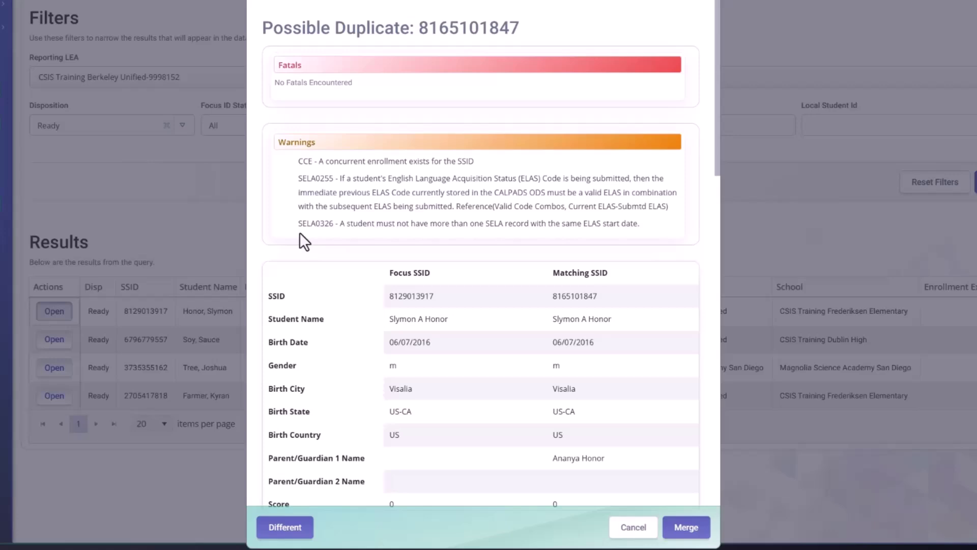
Step: Scroll through the comparison, then collapse and re-expand SENR to view its four enrollment records
scroll(318, 258, down, 3)
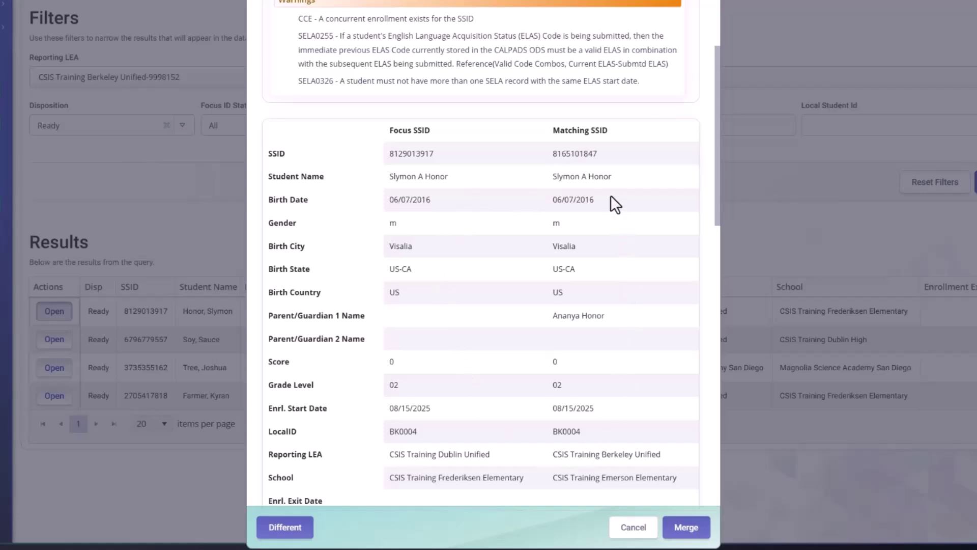
scroll(535, 197, down, 4)
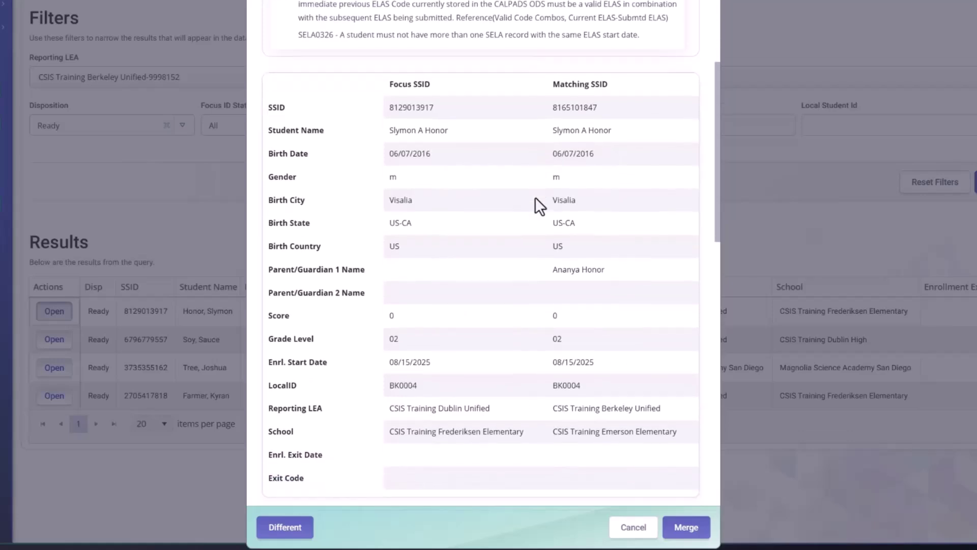
scroll(536, 195, down, 3)
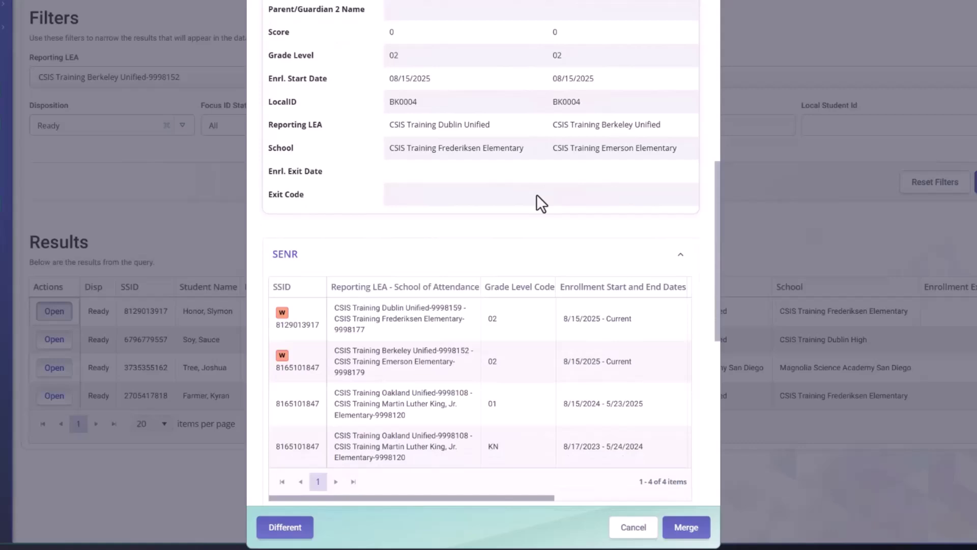
scroll(536, 195, down, 1)
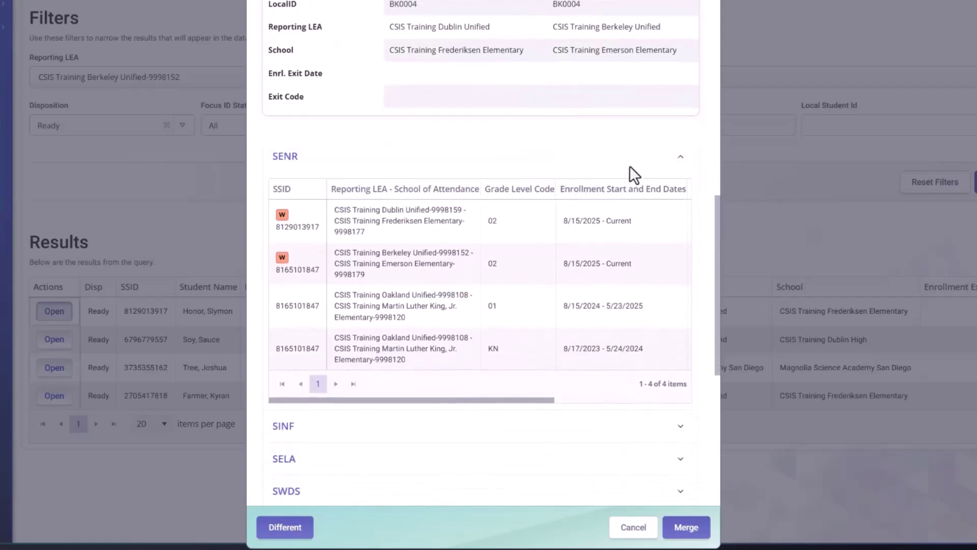
click(680, 158)
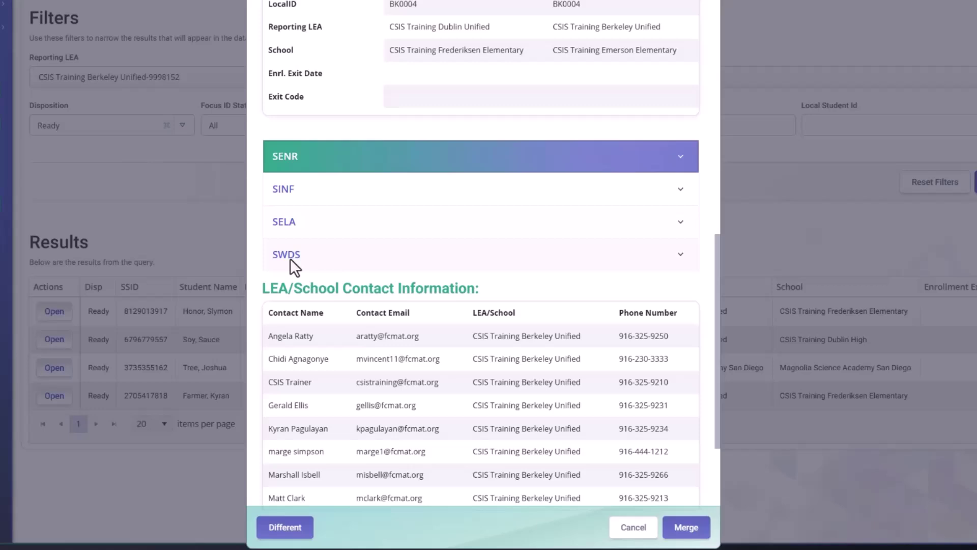
click(680, 155)
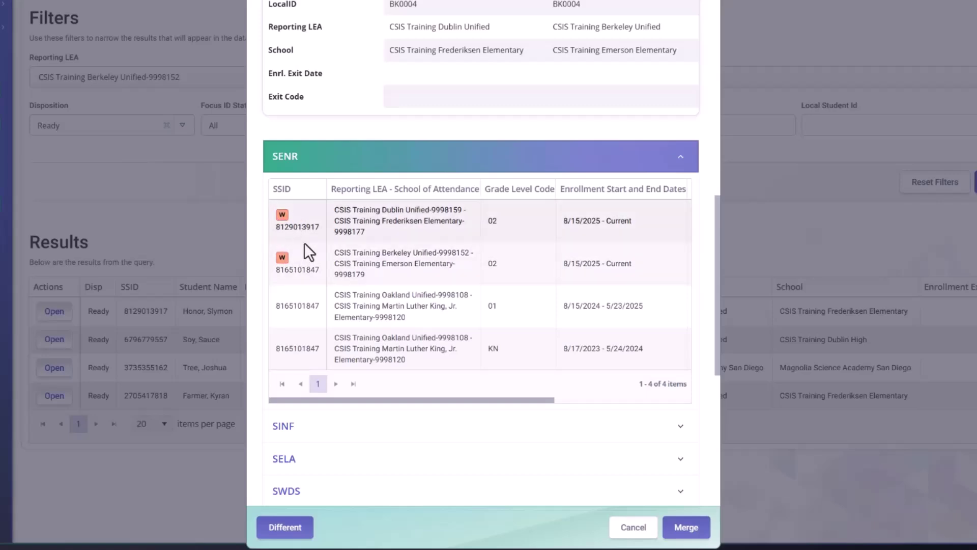
Step: Scroll back up and highlight the concurrent-enrollment (CCE) warning text
drag(375, 401, 360, 401)
scroll(396, 198, up, 3)
scroll(396, 197, up, 9)
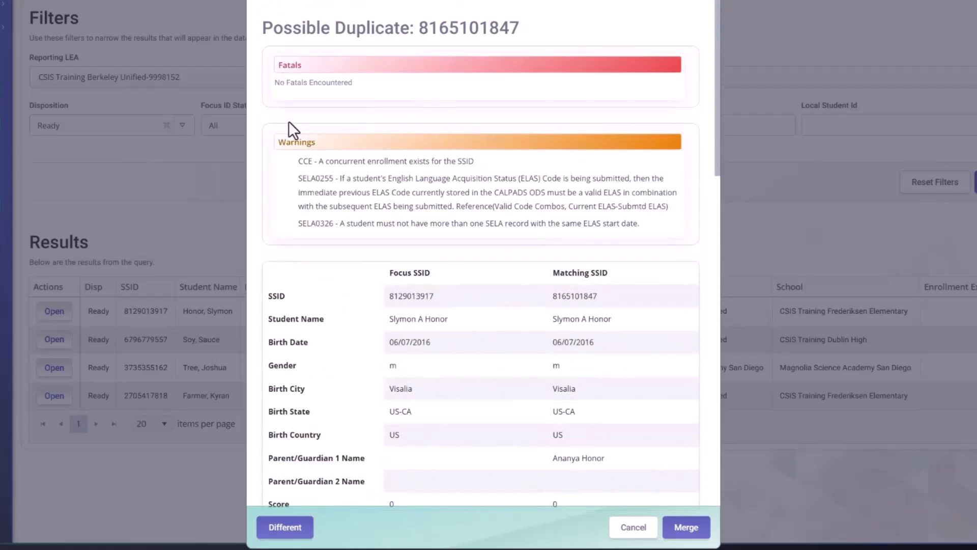
drag(300, 163, 478, 161)
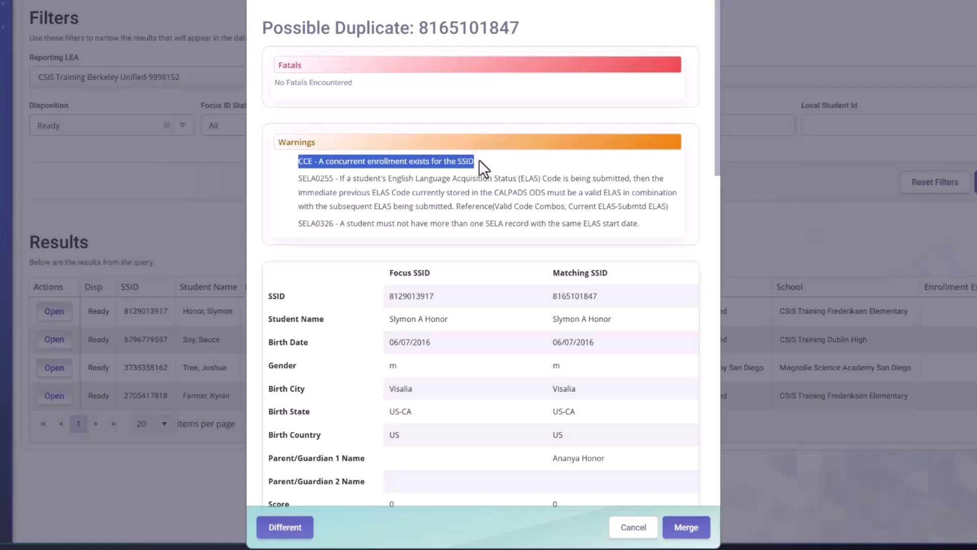
scroll(486, 168, down, 9)
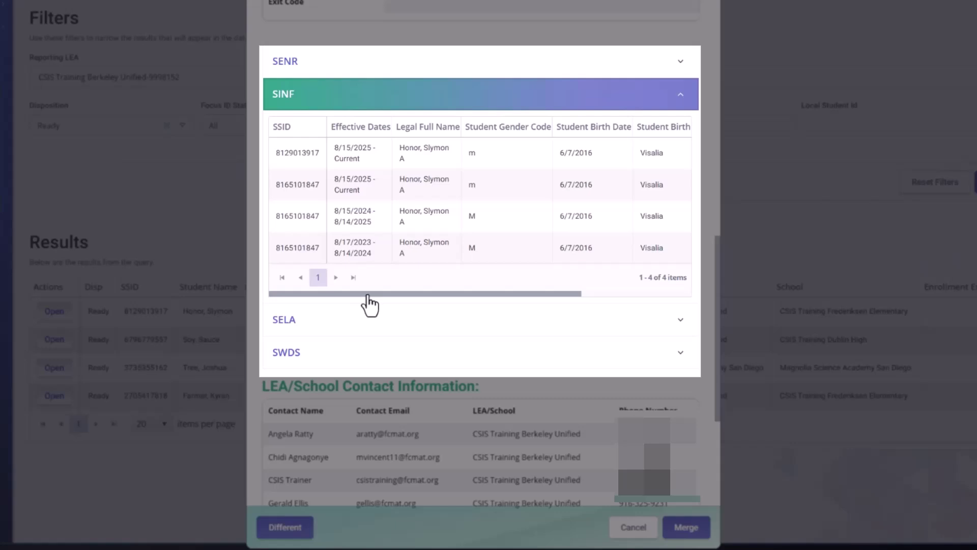
drag(369, 295, 481, 295)
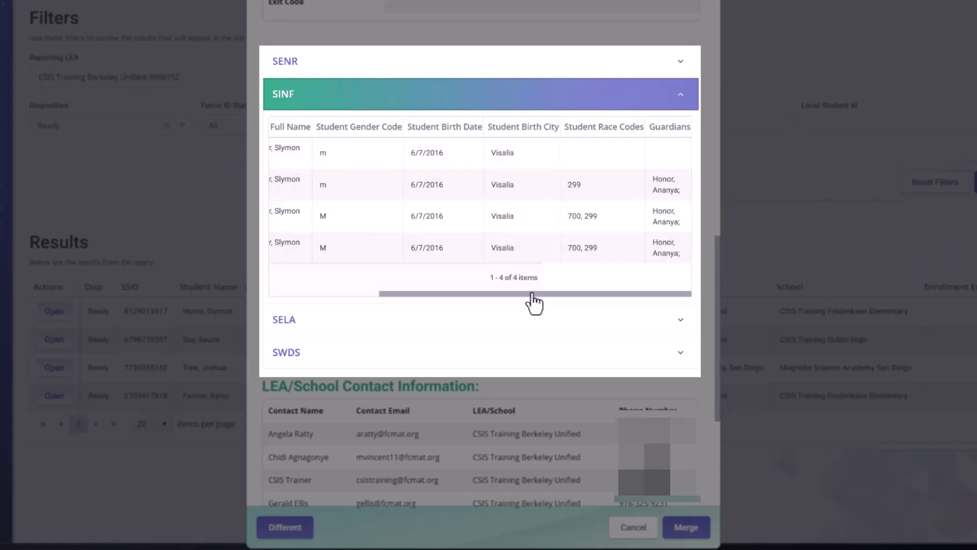
mouse_move(528, 293)
mouse_down()
mouse_move(414, 294)
mouse_move(541, 294)
mouse_up()
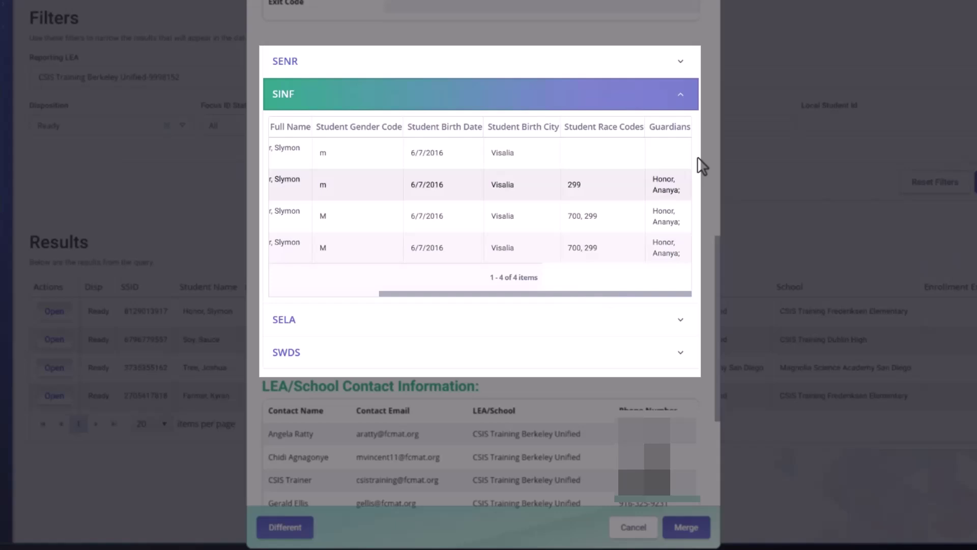
Step: Collapse SINF and expand SELA, scrolling its two ELAS records coded TBD and EO
click(680, 94)
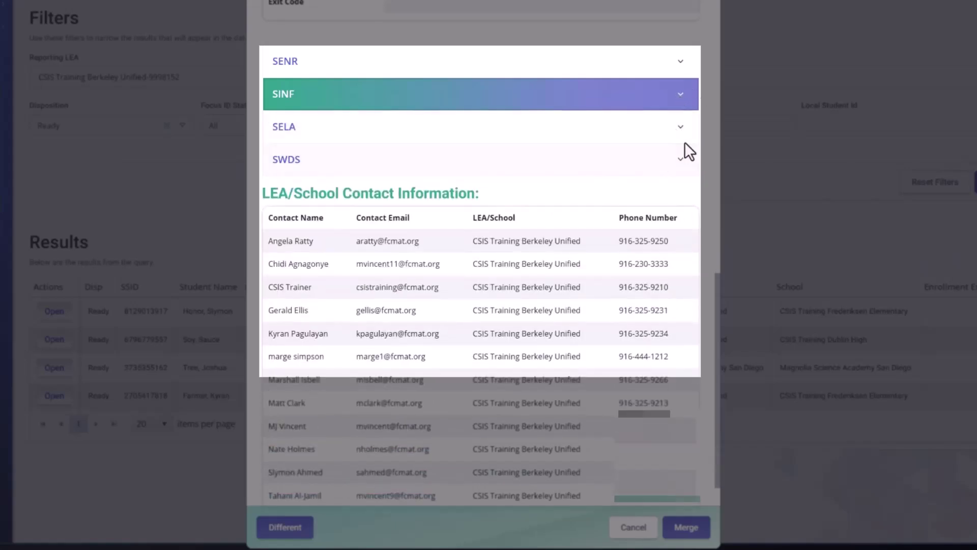
click(681, 127)
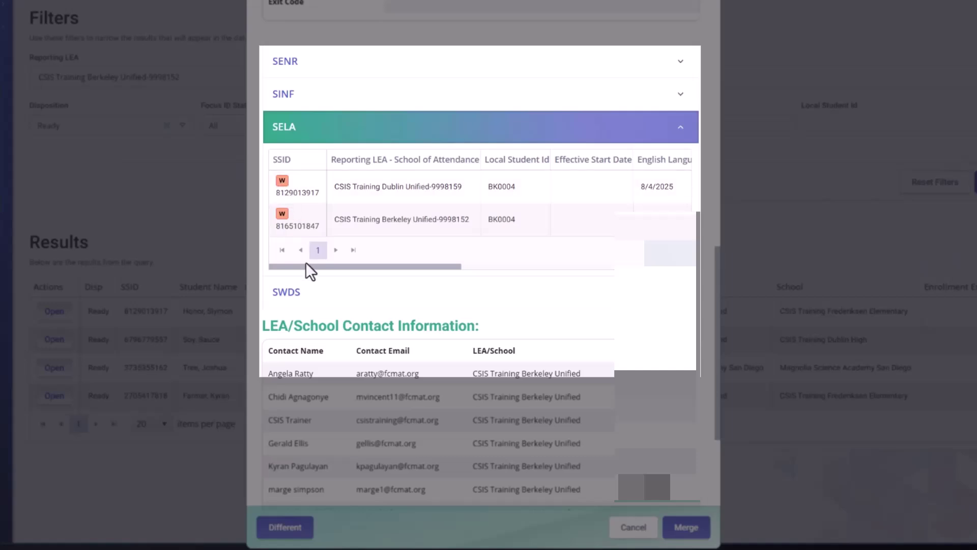
drag(307, 266, 494, 276)
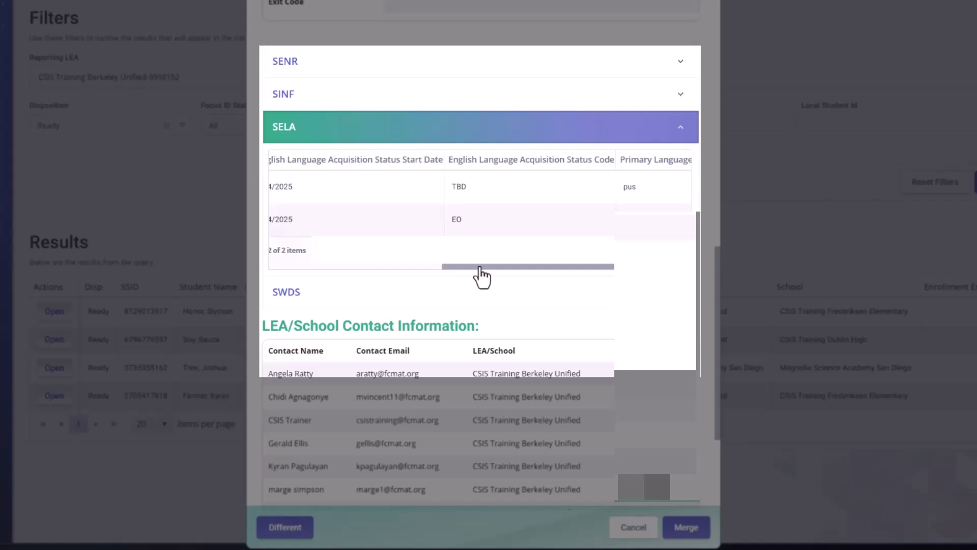
Step: Collapse SELA, confirm SWDS has no special education items, and scroll back to the top
click(666, 127)
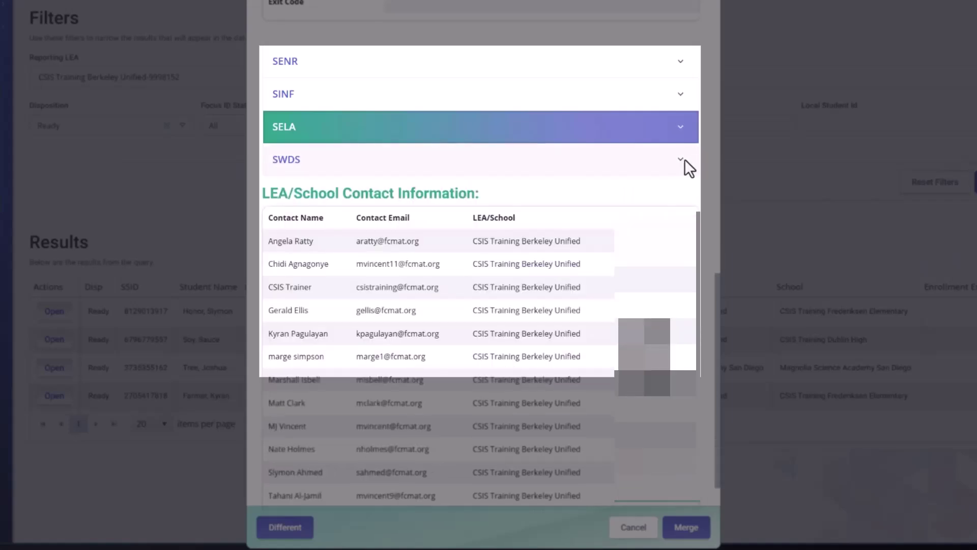
click(682, 160)
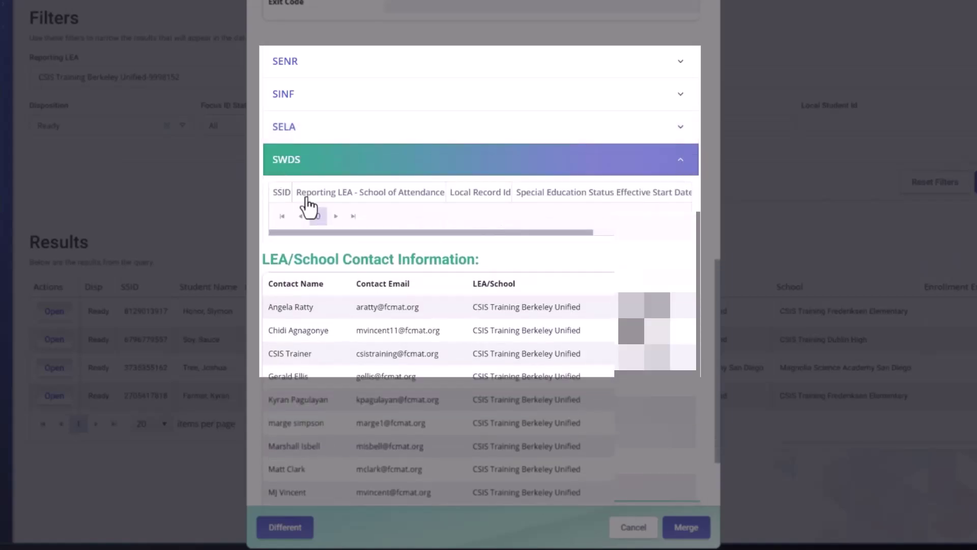
drag(323, 233, 465, 233)
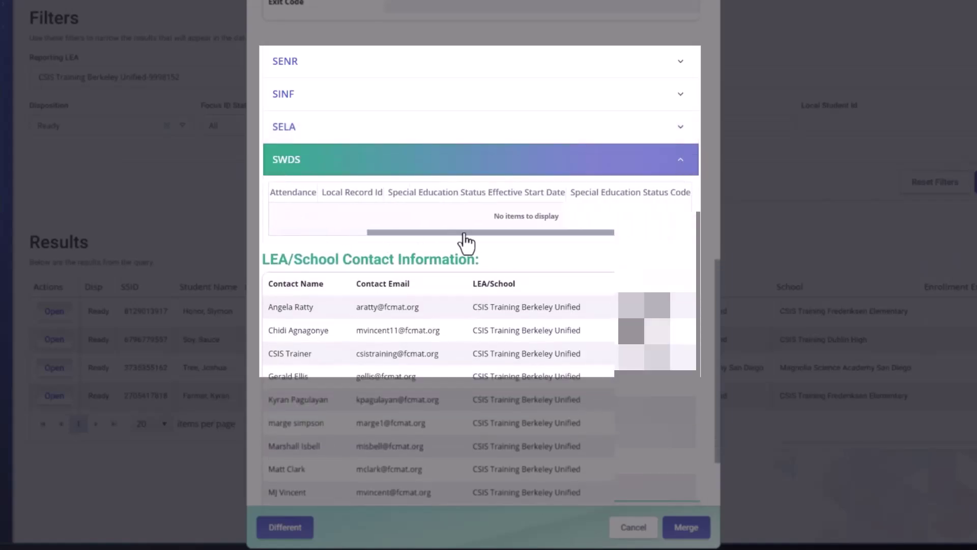
click(681, 158)
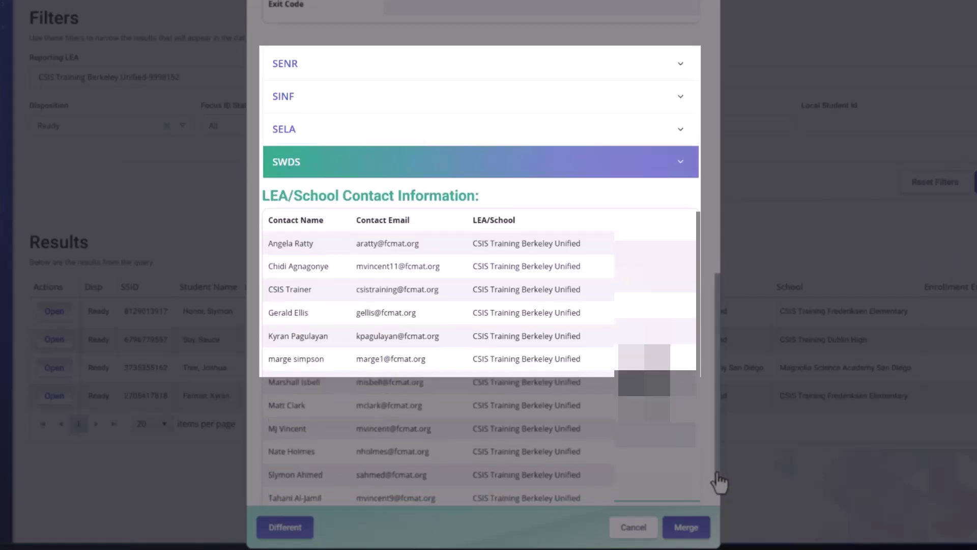
drag(717, 483, 702, 200)
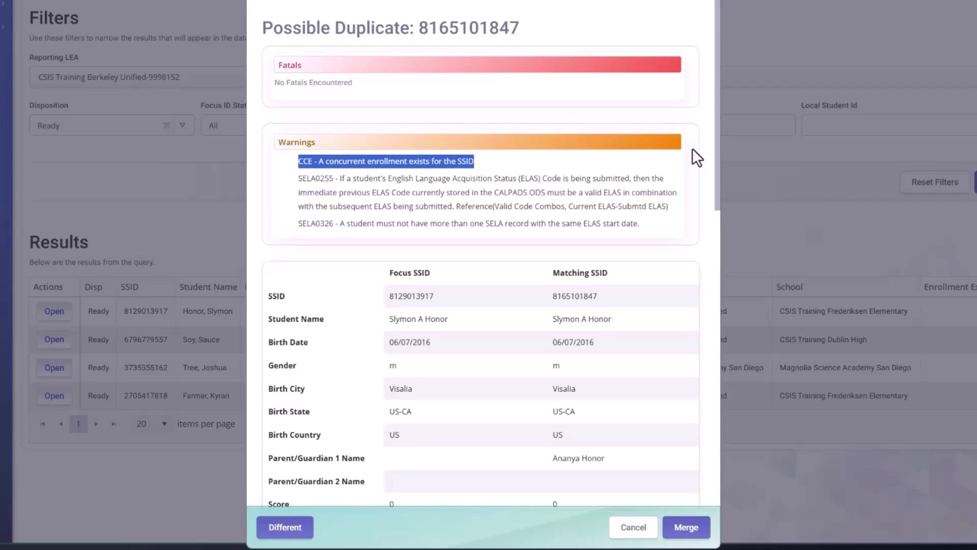
Step: Start the merge, answer No to the concurrent-enrollment prompt, and close the details unmerged
drag(721, 147, 728, 501)
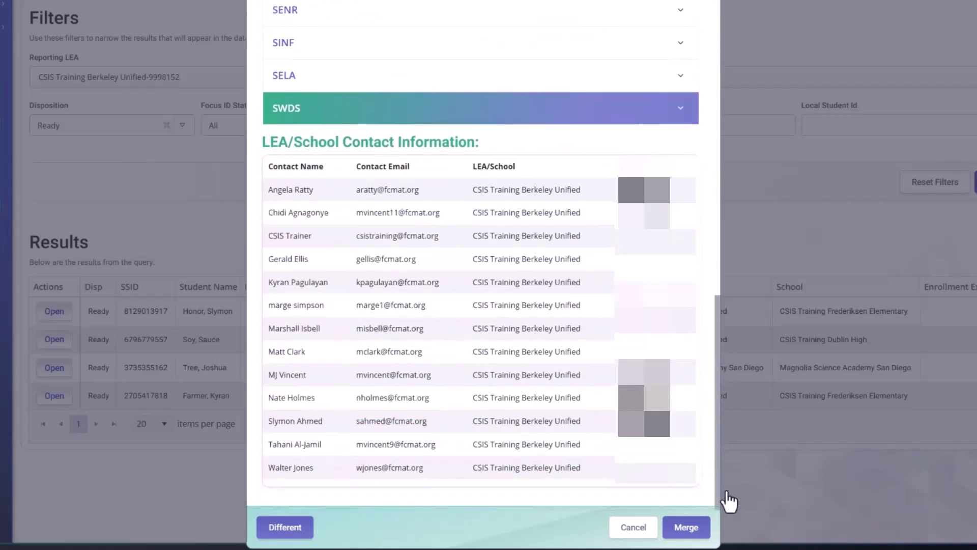
click(700, 534)
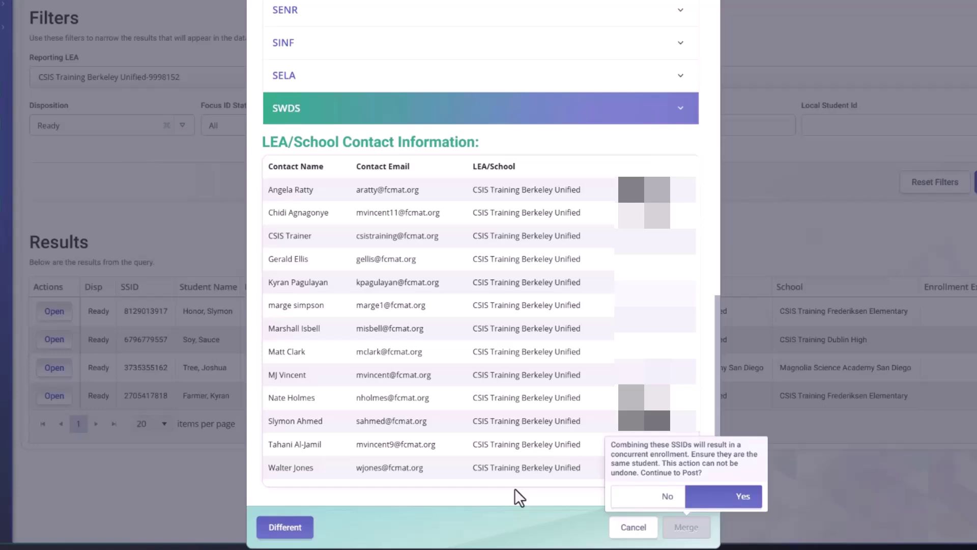
click(636, 496)
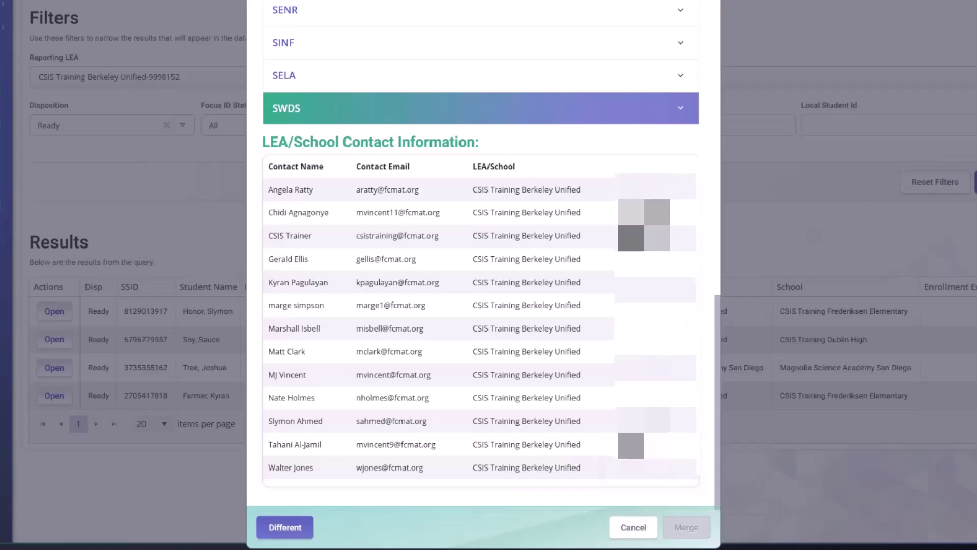
click(706, 6)
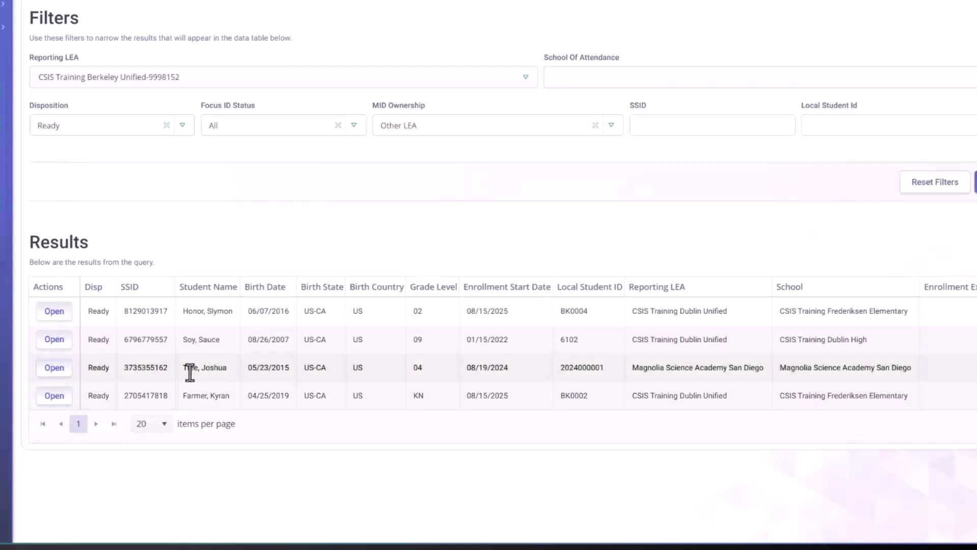
click(48, 370)
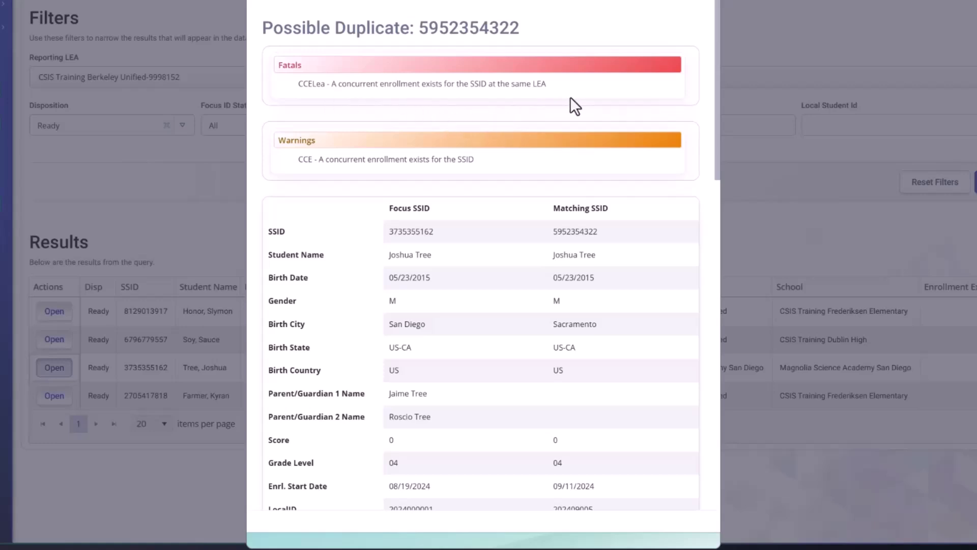
scroll(570, 97, down, 5)
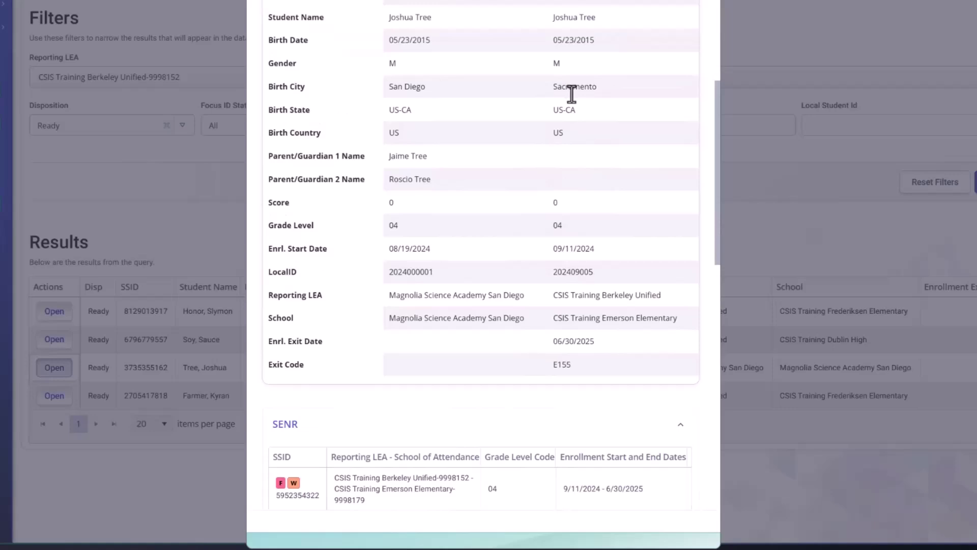
scroll(572, 94, down, 8)
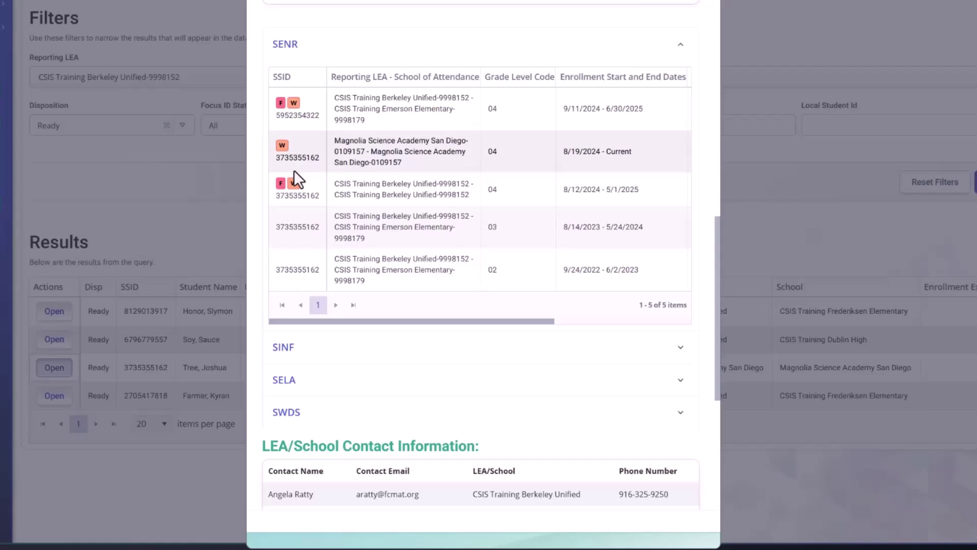
scroll(306, 176, down, 6)
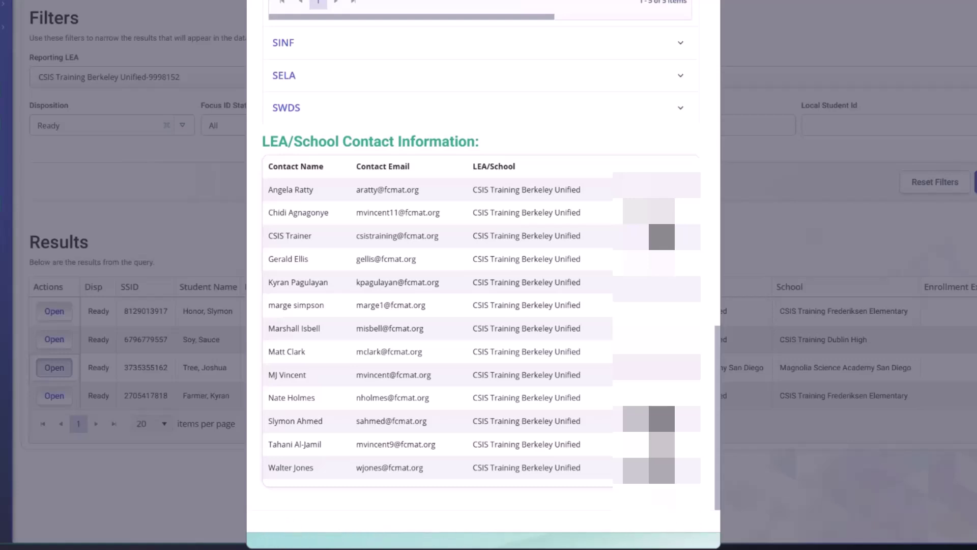
scroll(398, 310, up, 9)
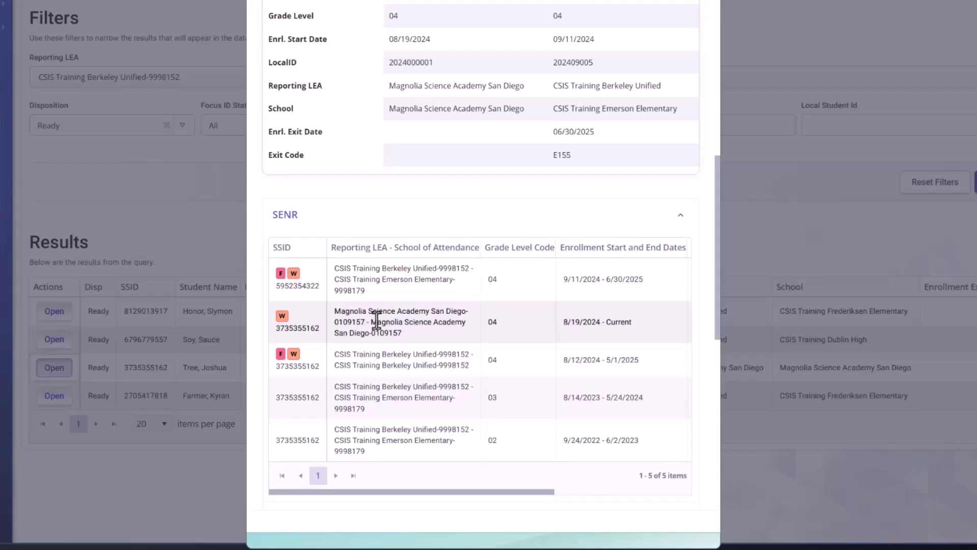
scroll(377, 318, up, 6)
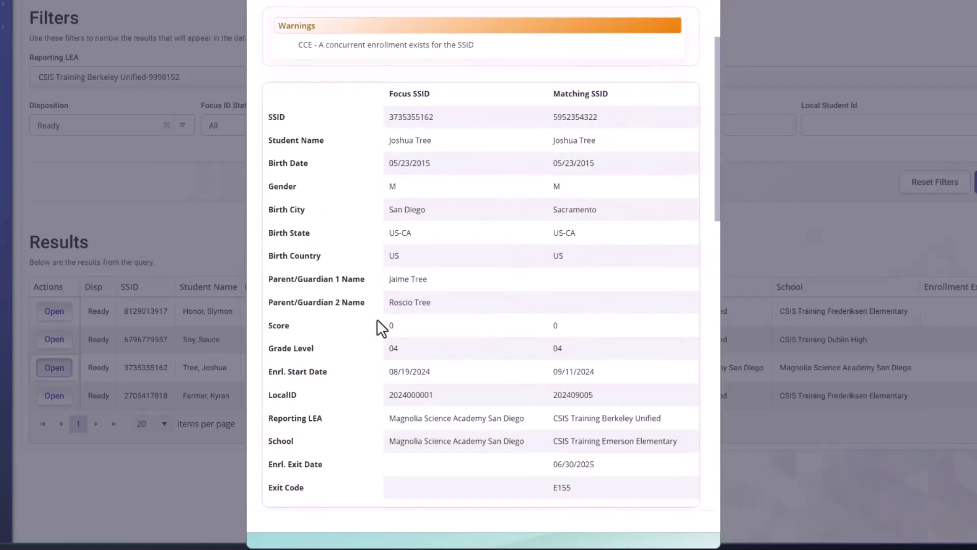
scroll(377, 319, up, 2)
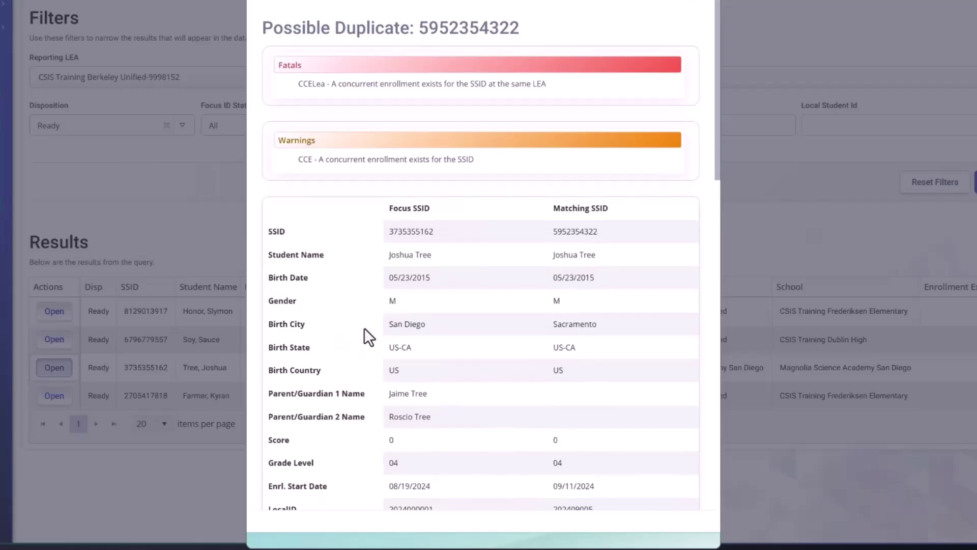
key(Escape)
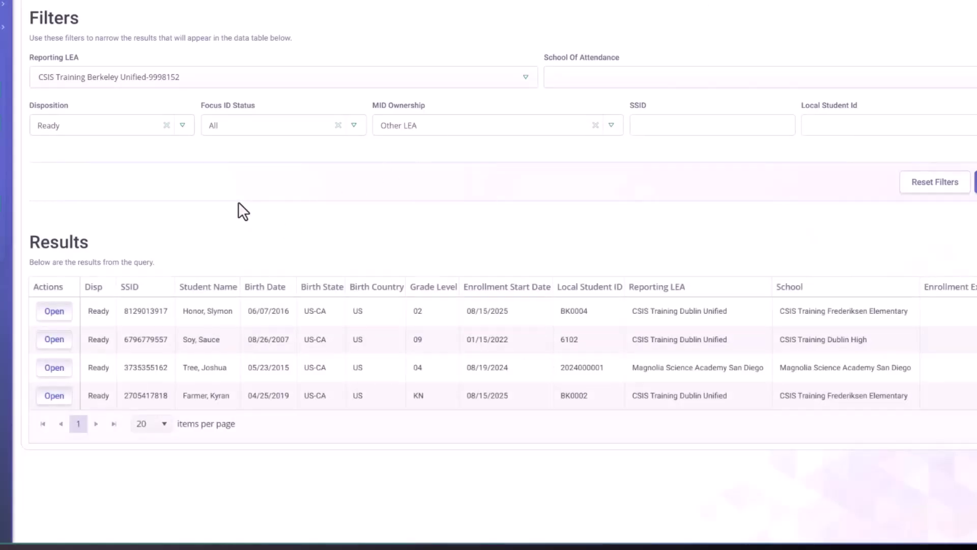
click(208, 92)
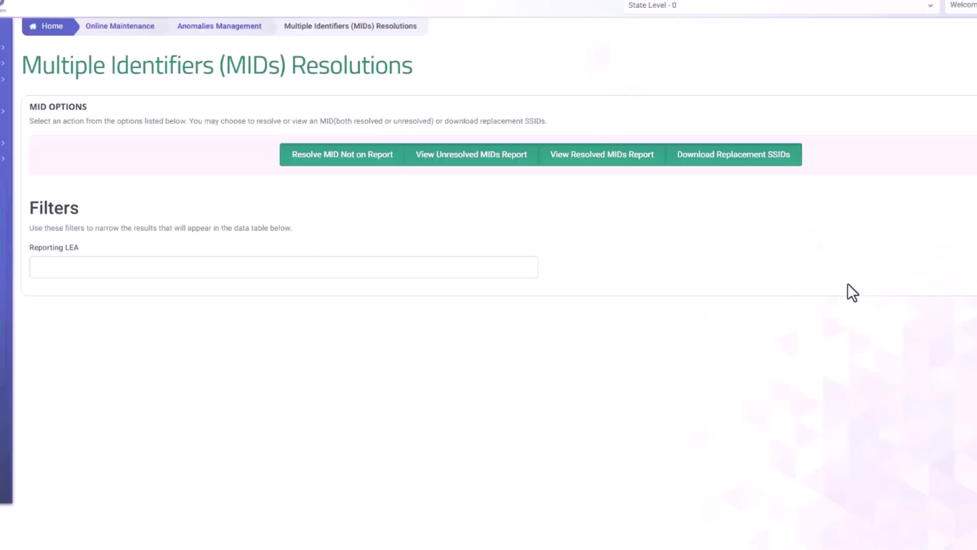
scroll(847, 283, up, 4)
scroll(570, 266, down, 3)
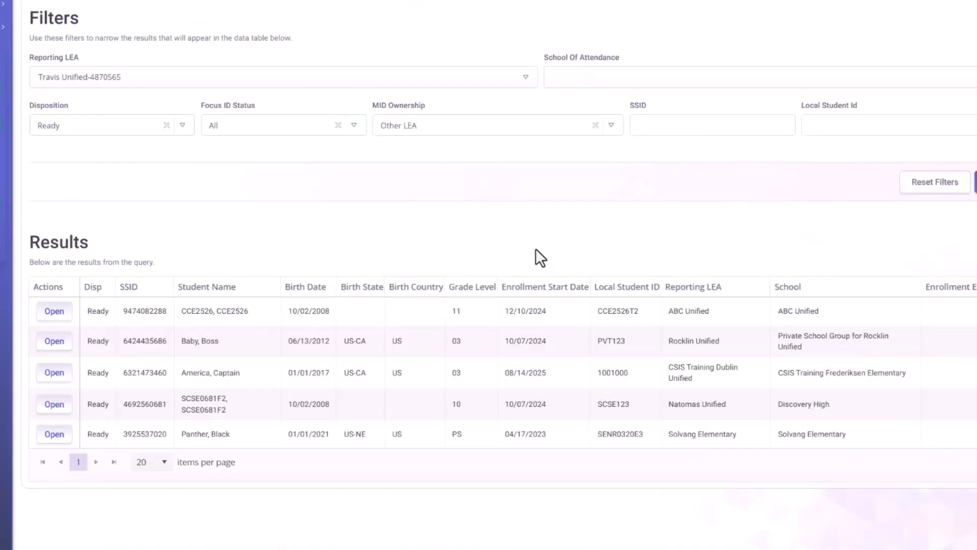
click(55, 372)
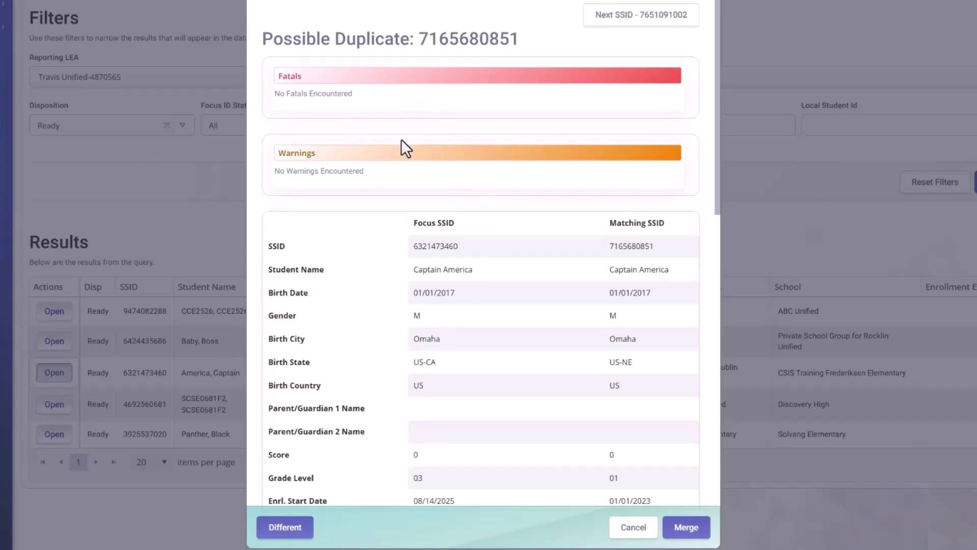
scroll(401, 139, down, 3)
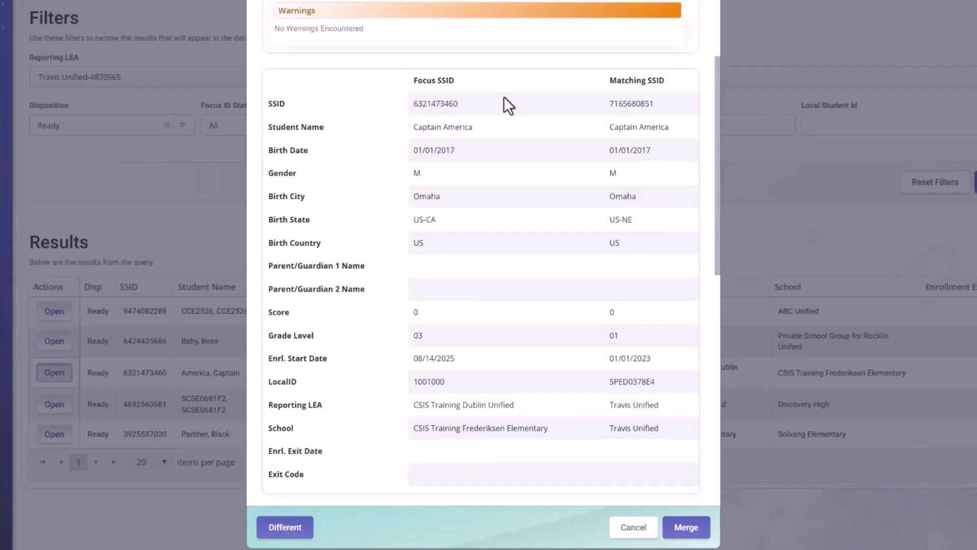
scroll(630, 95, down, 10)
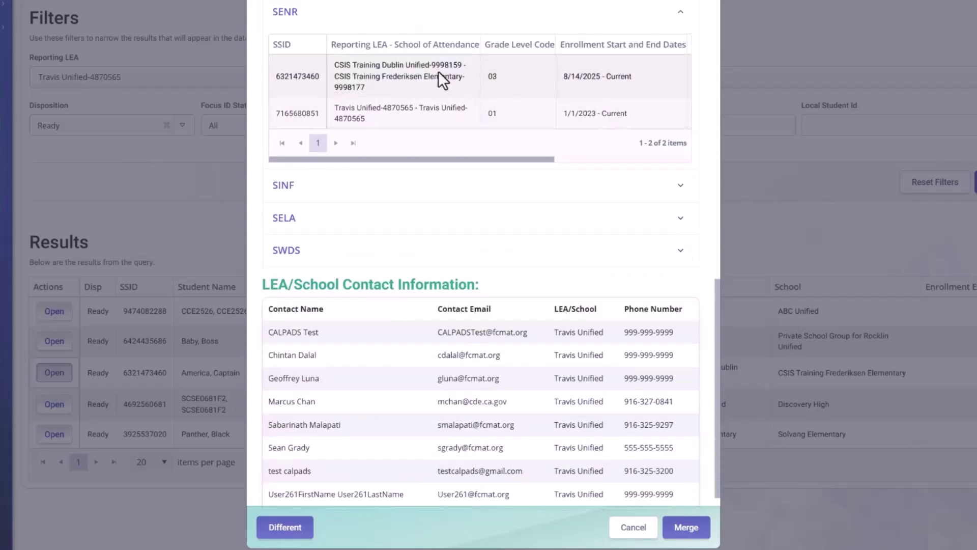
click(676, 189)
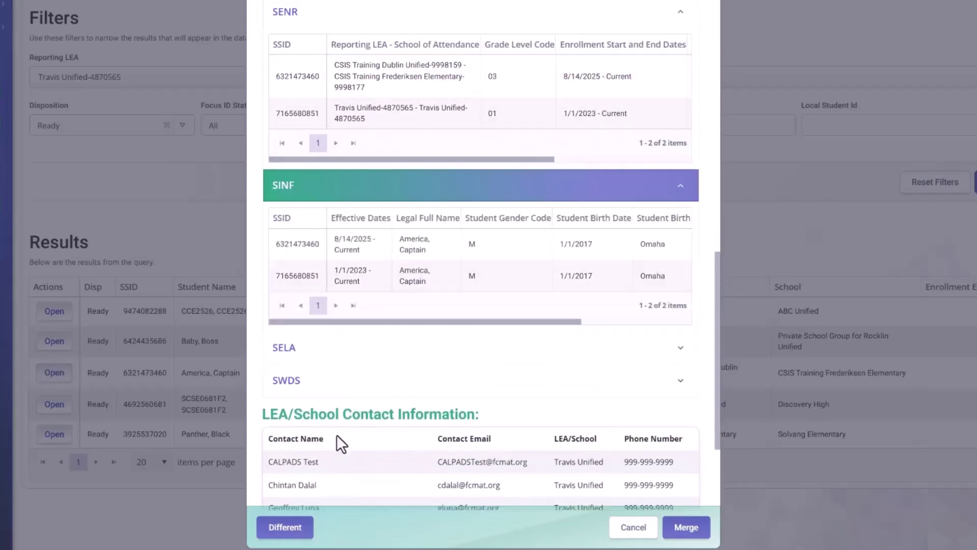
click(672, 349)
scroll(453, 413, down, 1)
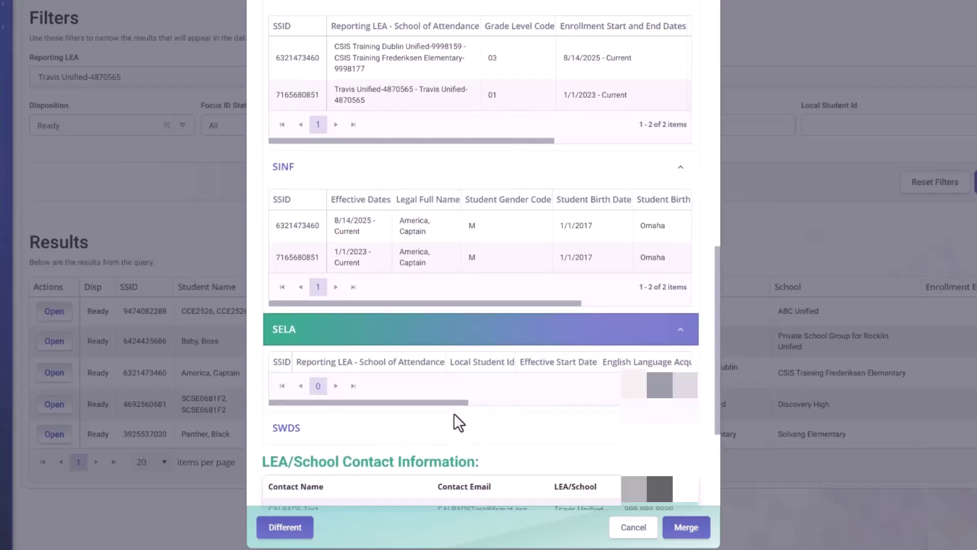
scroll(453, 413, down, 2)
click(678, 354)
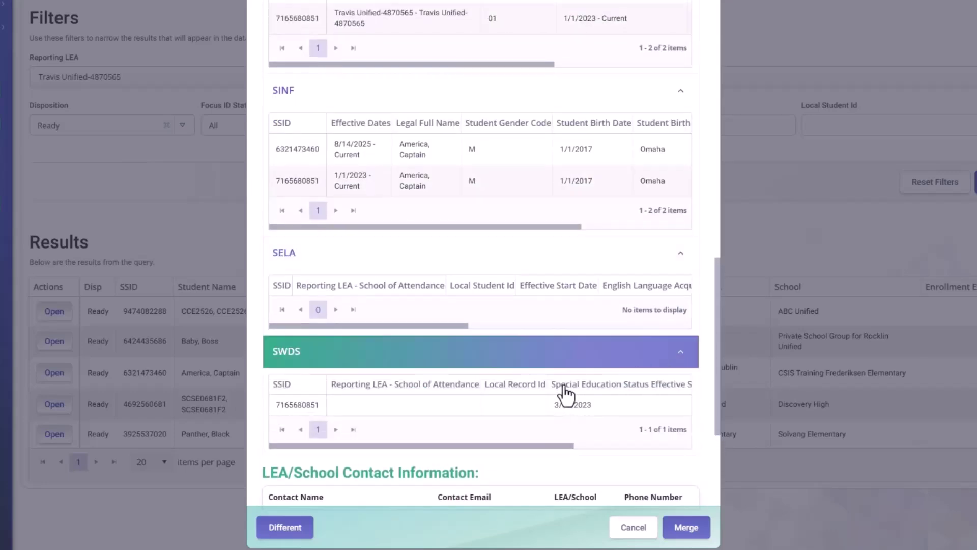
Step: Scroll the tables to compare birth states, grades 03 versus 01 and start dates, then return to top
drag(468, 446, 593, 401)
drag(472, 227, 583, 228)
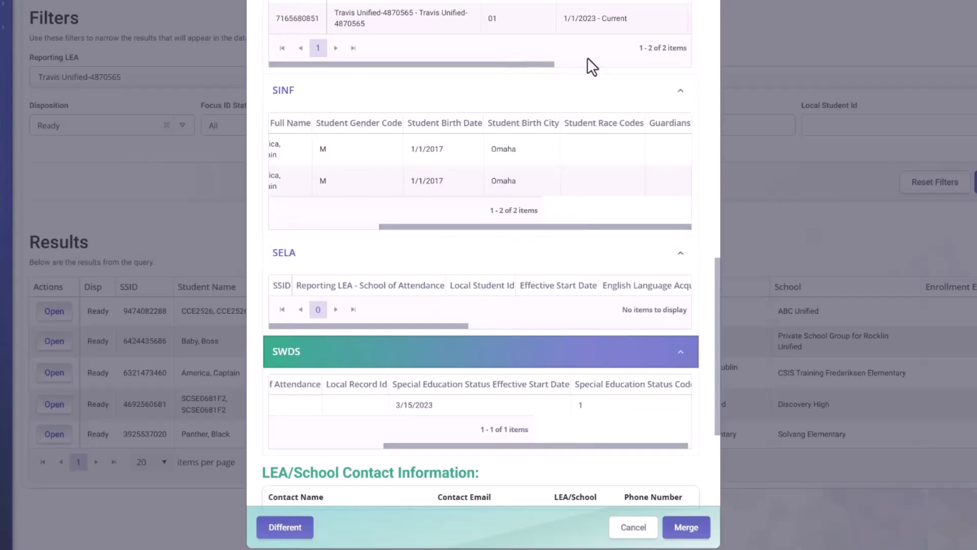
drag(545, 58, 582, 99)
scroll(580, 127, up, 5)
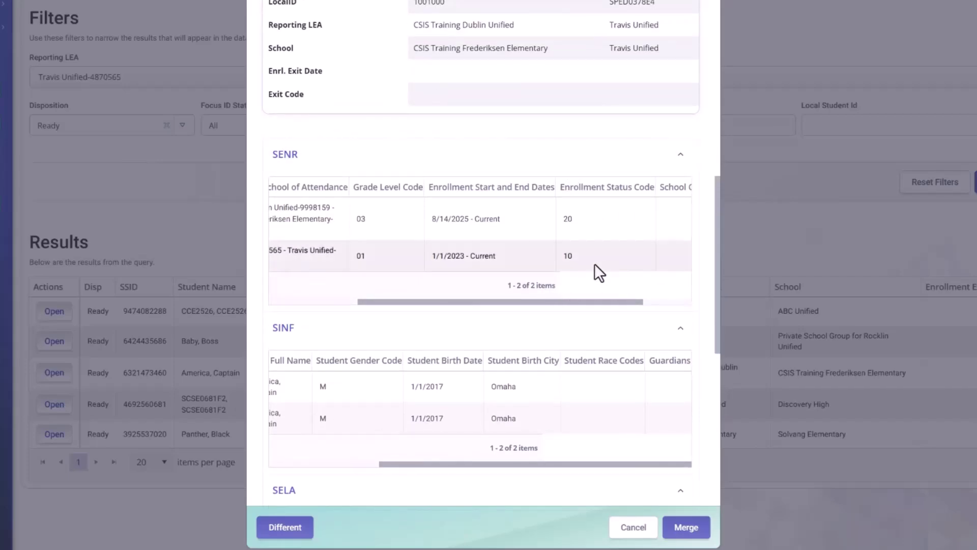
scroll(585, 285, up, 10)
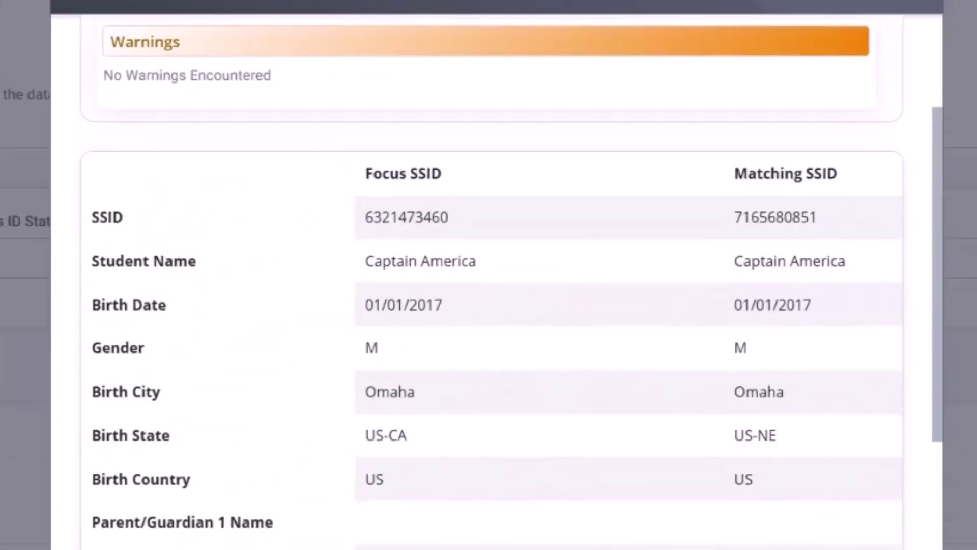
scroll(488, 275, up, 5)
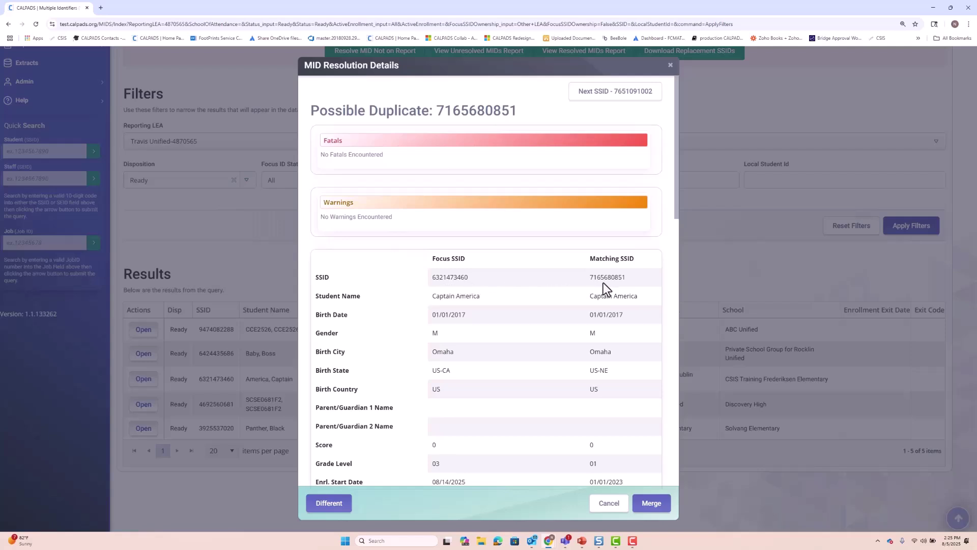
click(618, 99)
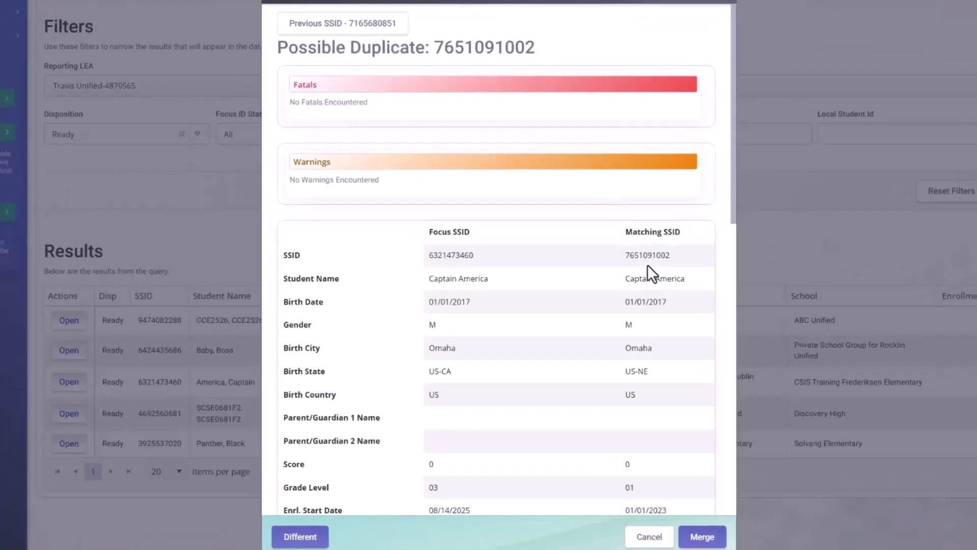
scroll(650, 262, down, 10)
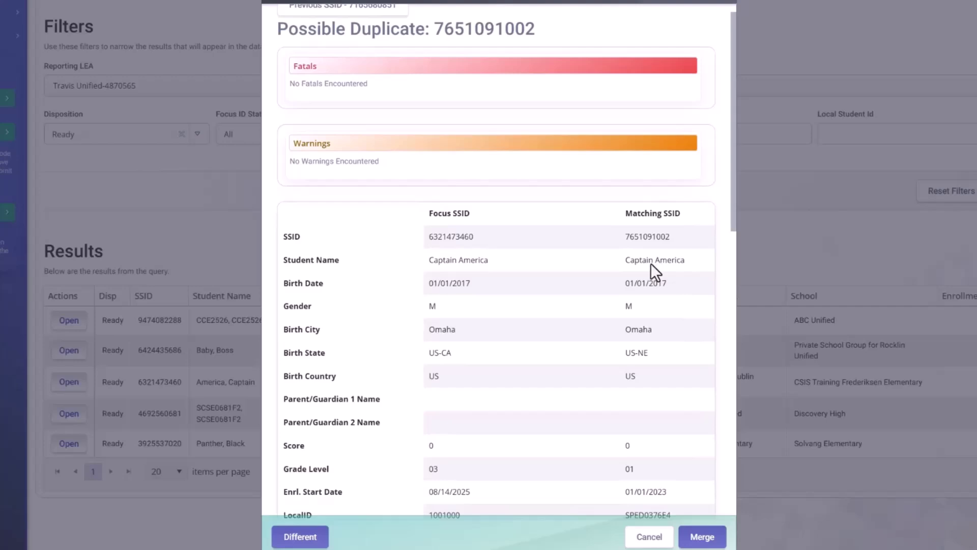
scroll(648, 264, down, 3)
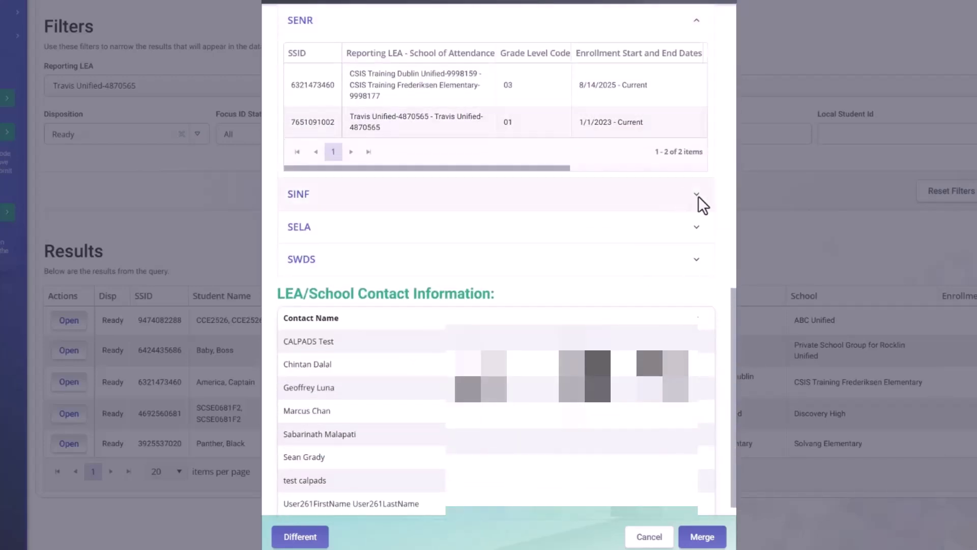
click(698, 197)
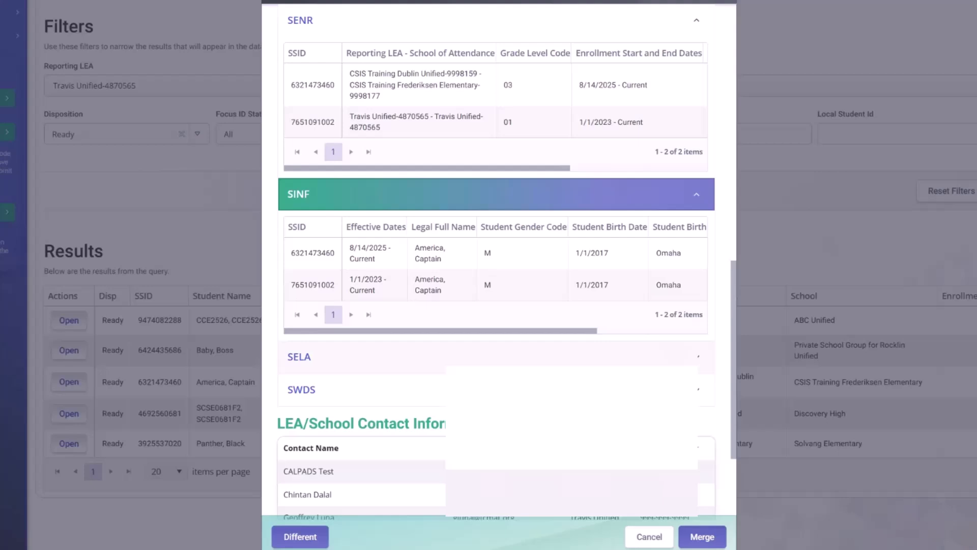
click(691, 367)
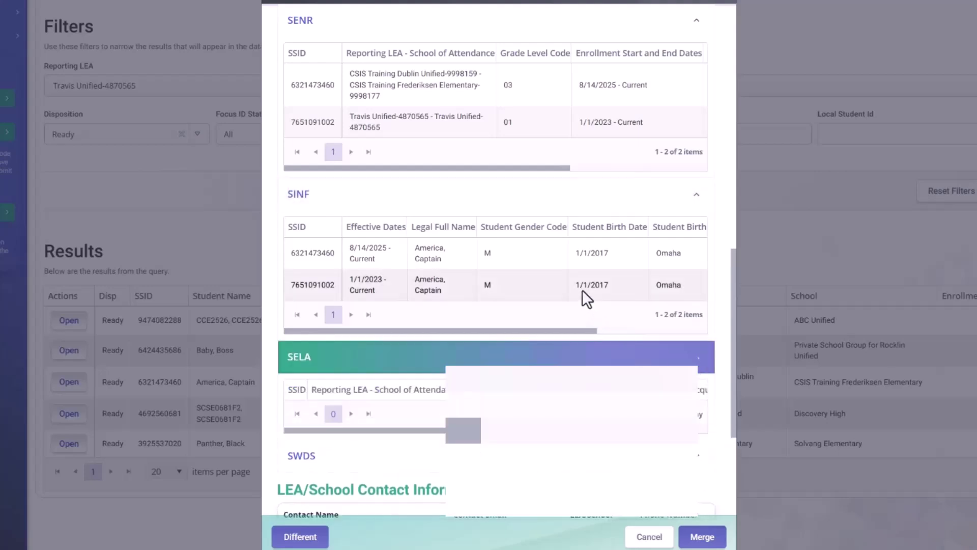
scroll(582, 290, down, 2)
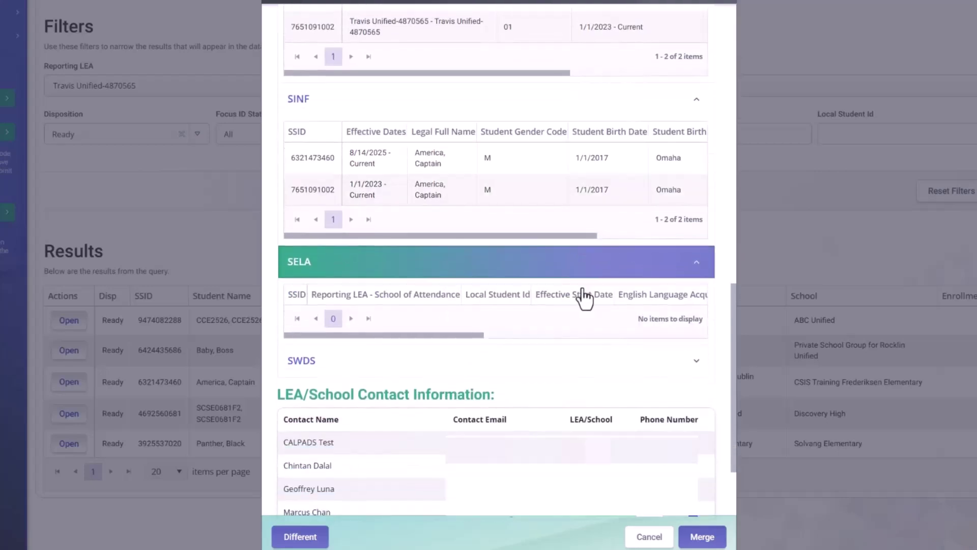
click(696, 367)
Step: Scroll back up and close the duplicate review details
scroll(592, 326, up, 8)
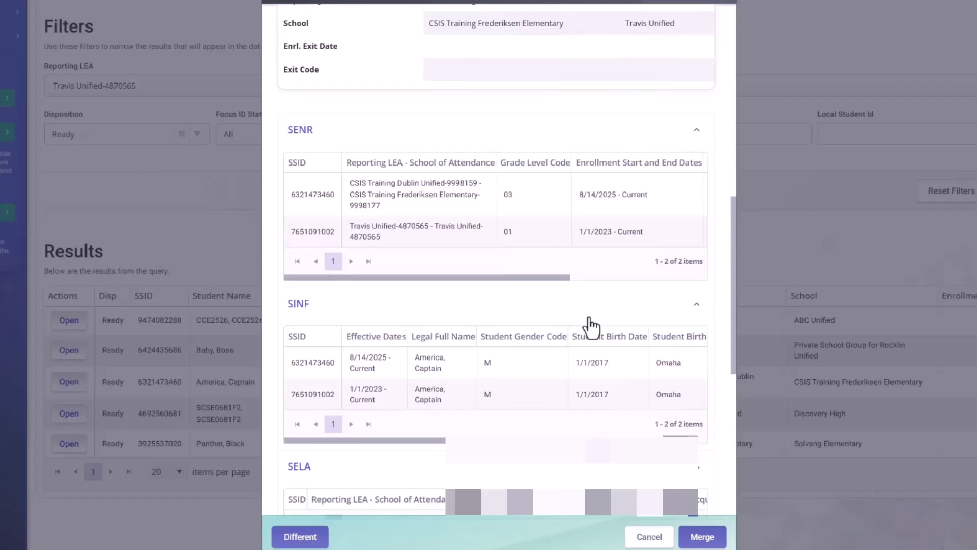
scroll(585, 301, up, 5)
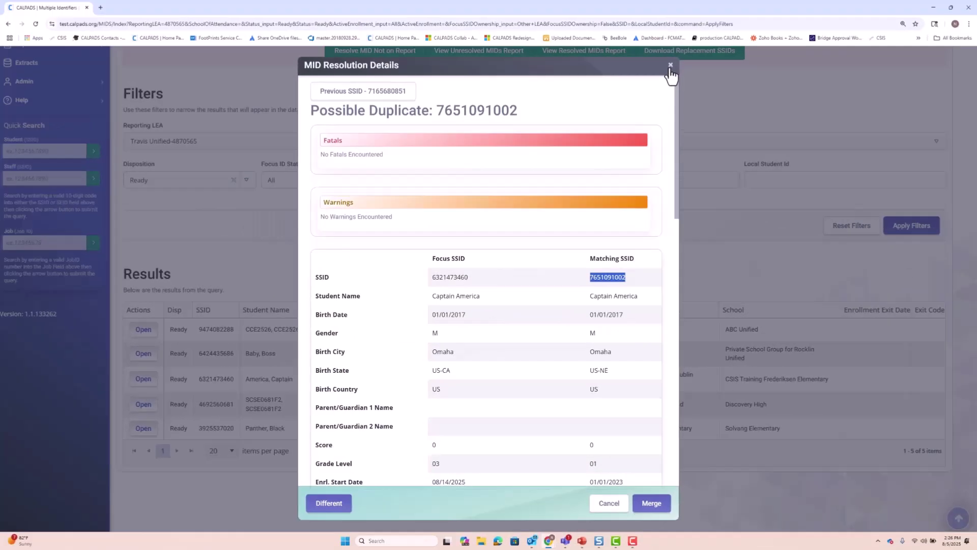
click(671, 75)
scroll(514, 275, up, 3)
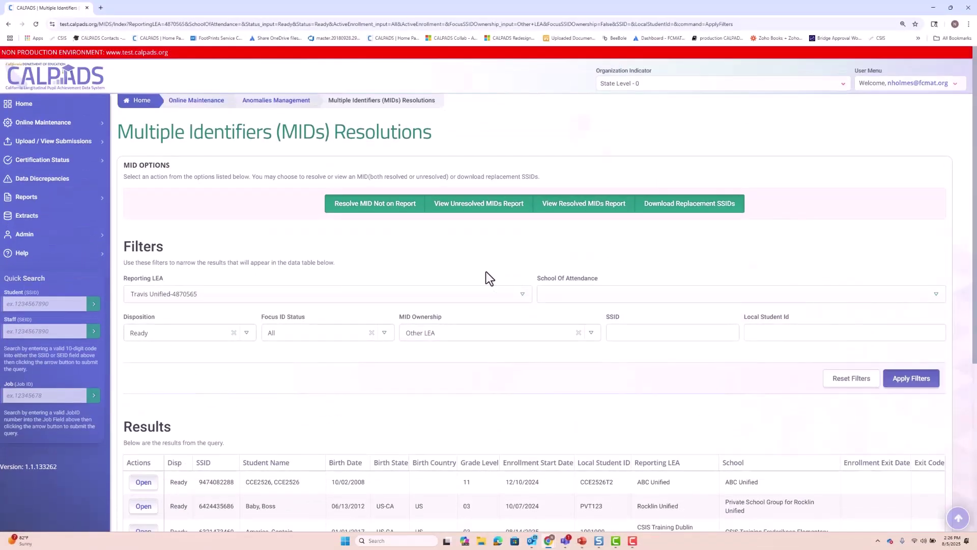
click(360, 214)
click(353, 101)
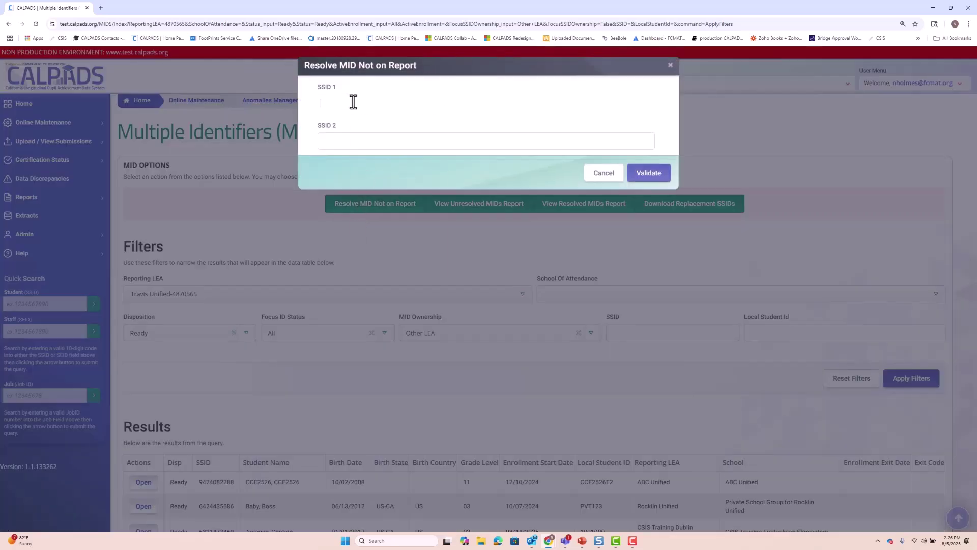
right_click(353, 102)
click(380, 194)
click(354, 143)
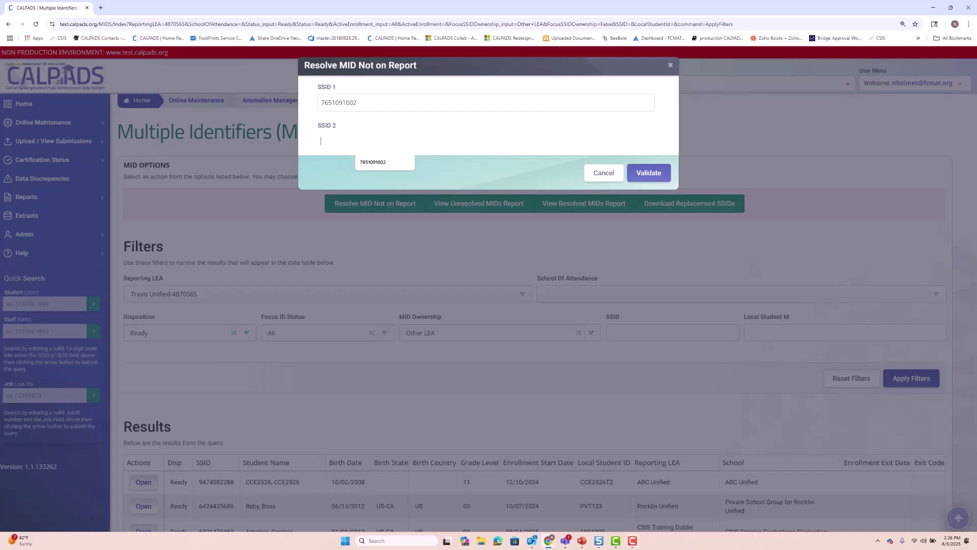
key(ctrl+v)
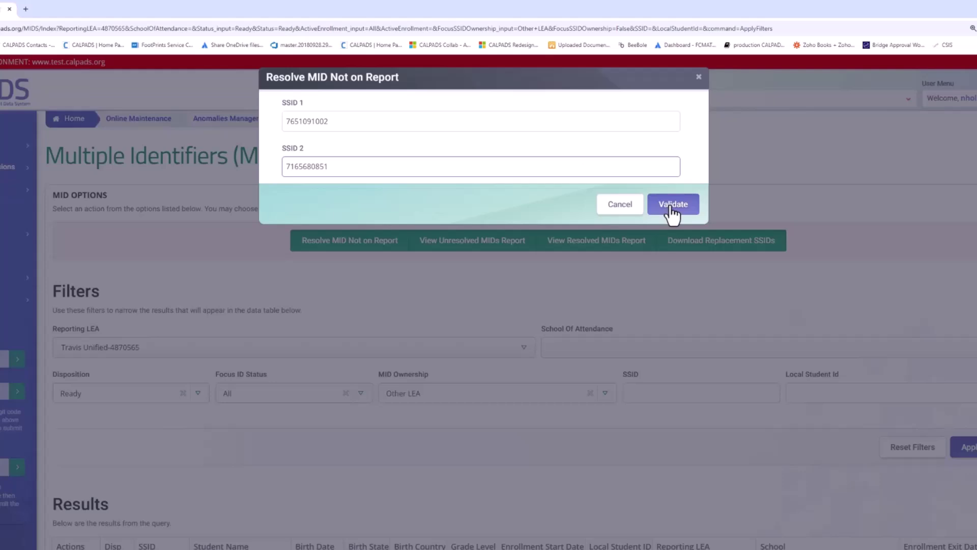
click(671, 206)
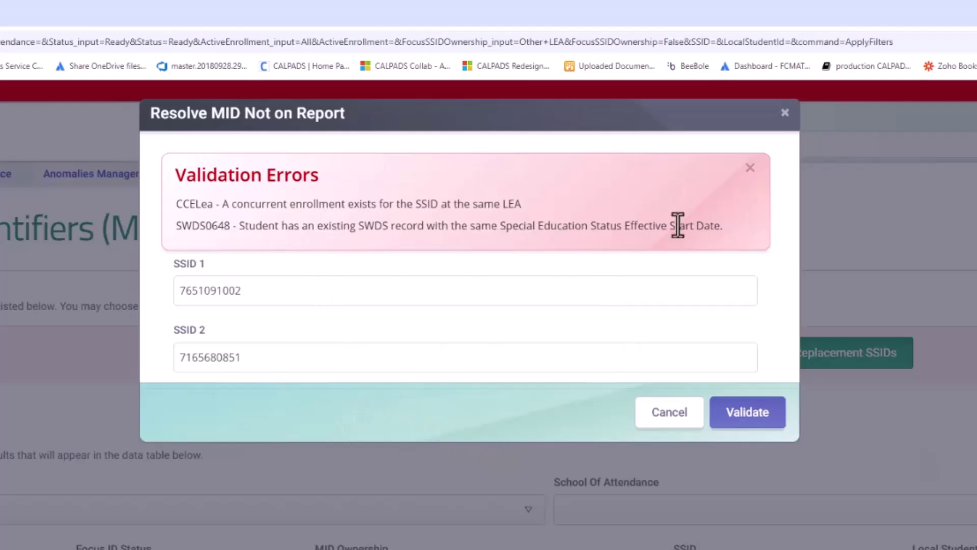
click(750, 169)
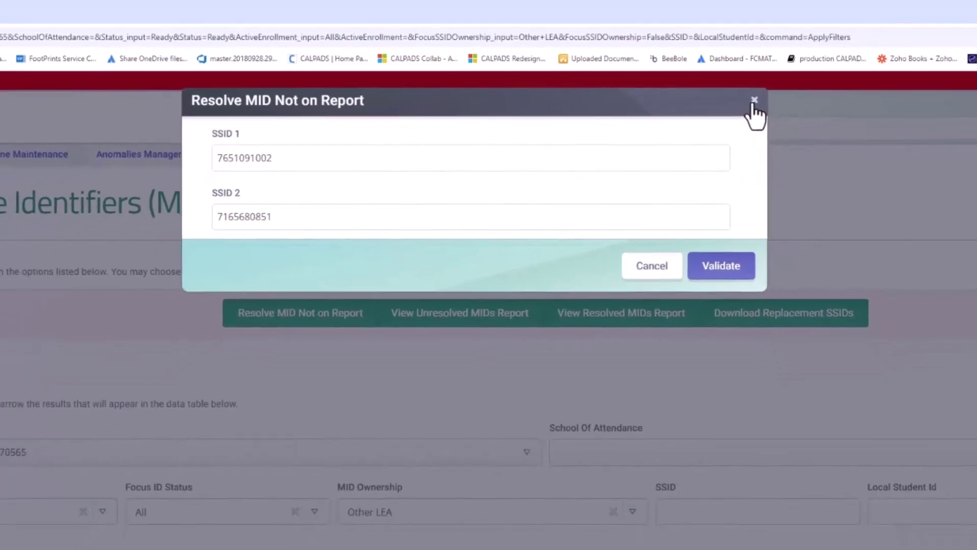
click(754, 100)
scroll(734, 265, down, 2)
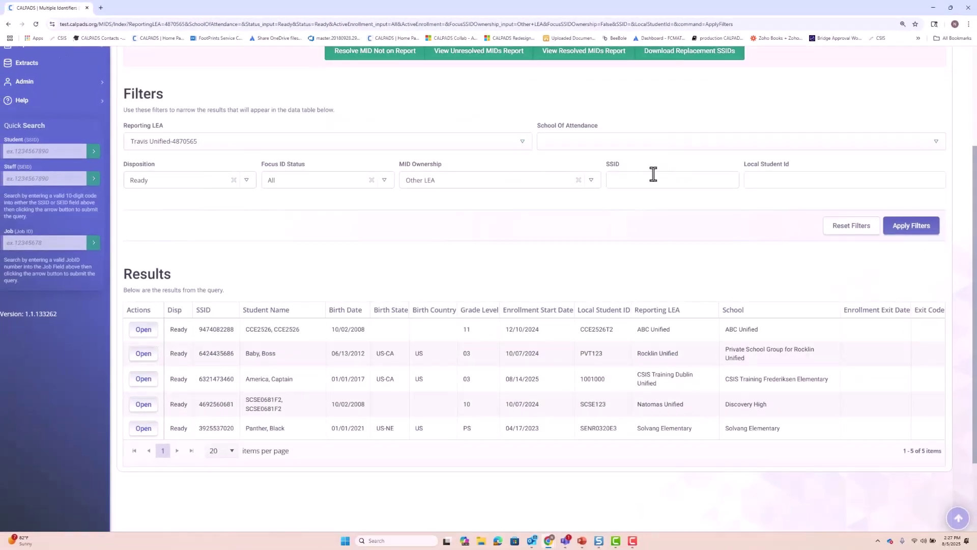
click(144, 380)
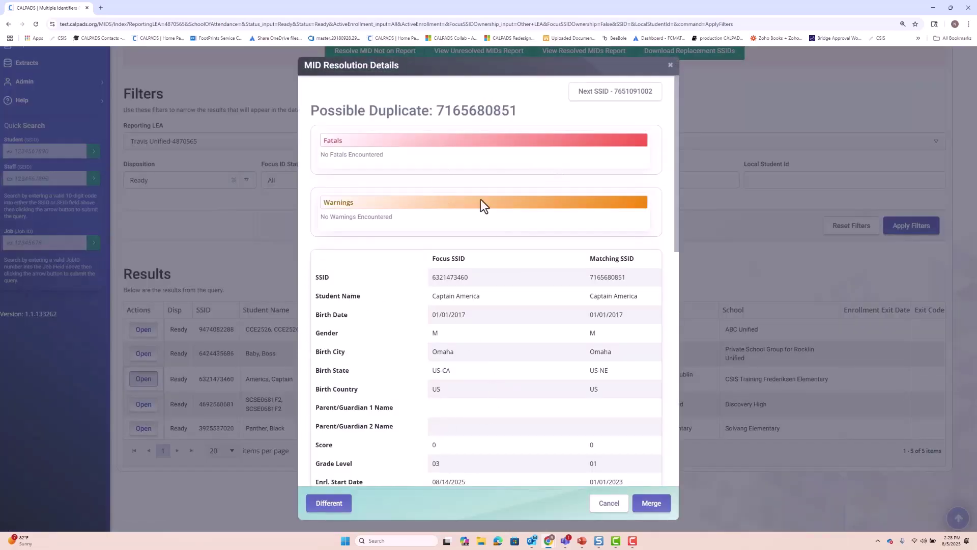
click(649, 511)
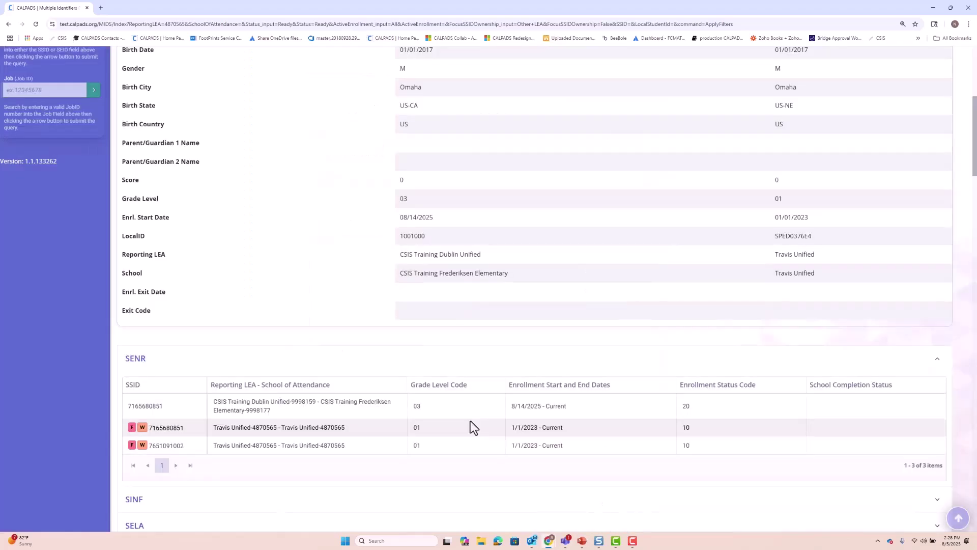
scroll(470, 420, down, 1)
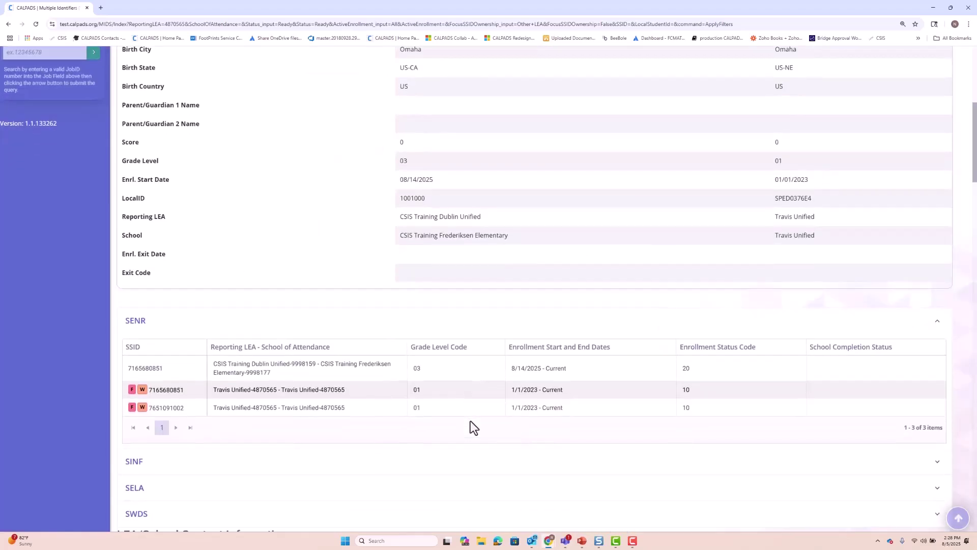
scroll(470, 421, down, 1)
scroll(469, 420, up, 1)
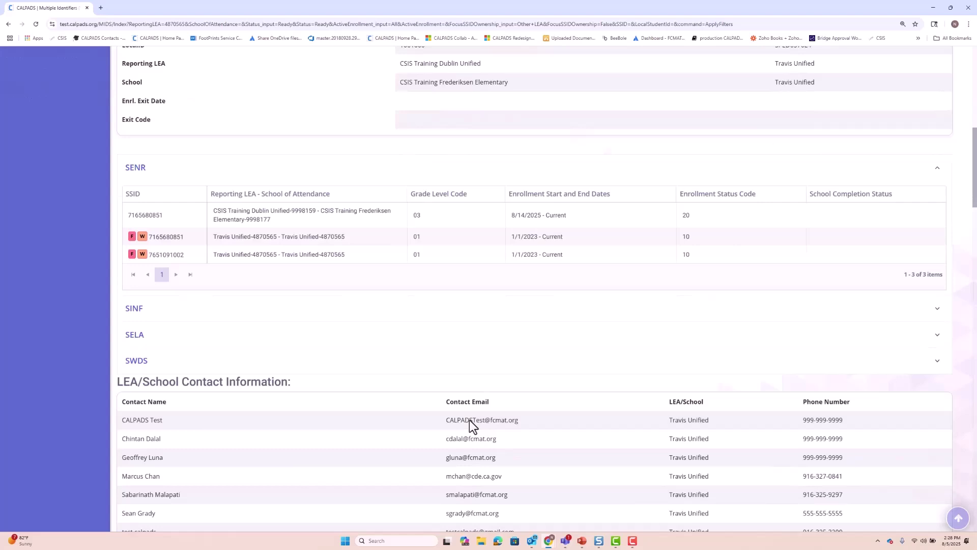
key(Escape)
scroll(255, 252, down, 2)
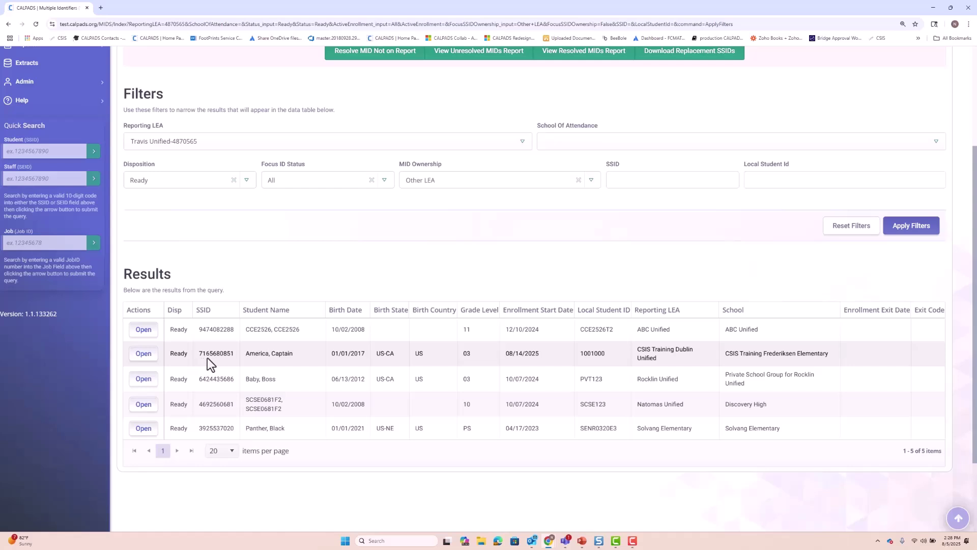
click(143, 354)
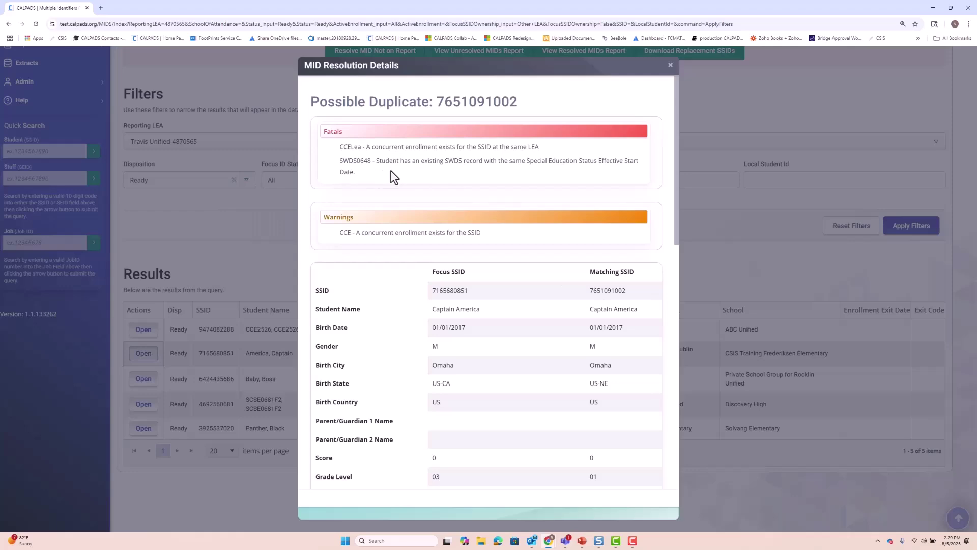
scroll(392, 170, down, 9)
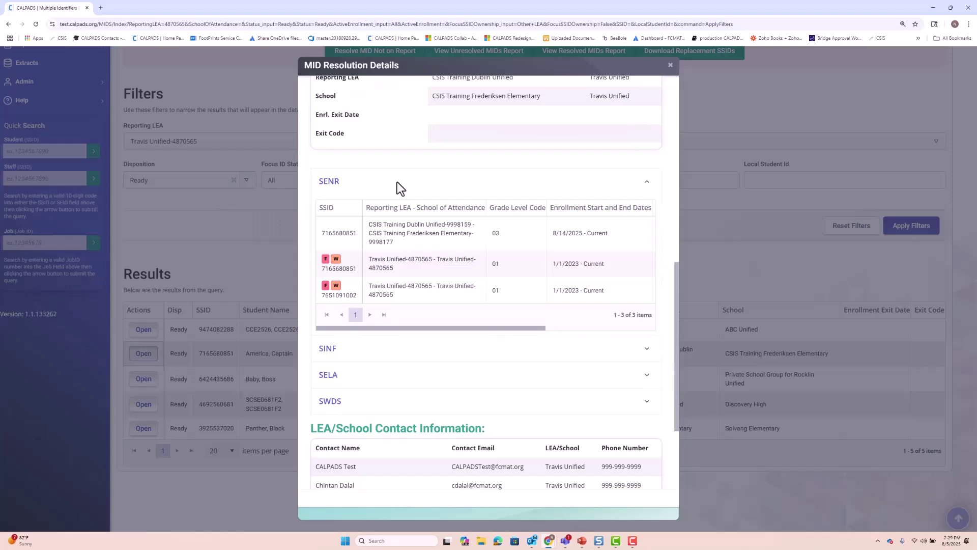
scroll(397, 182, down, 2)
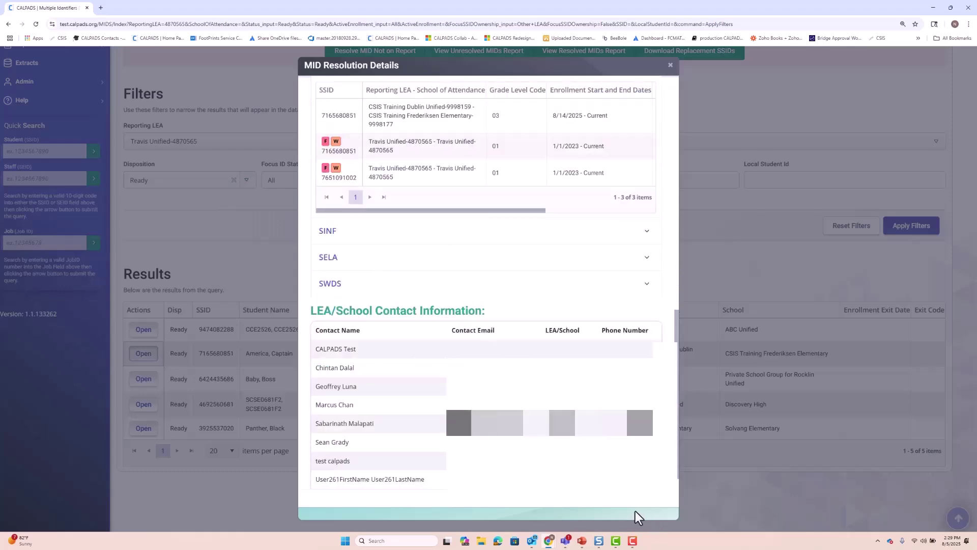
scroll(489, 274, up, 5)
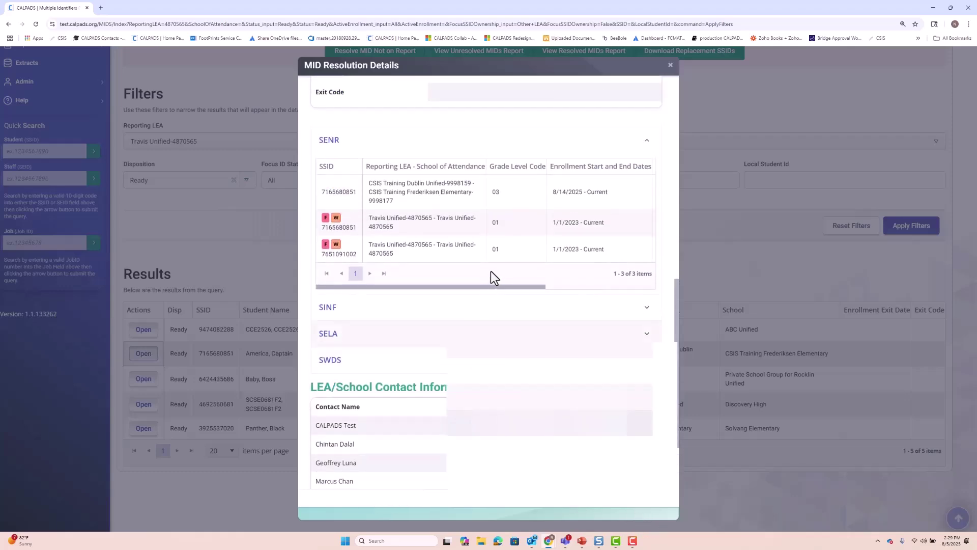
scroll(489, 275, up, 6)
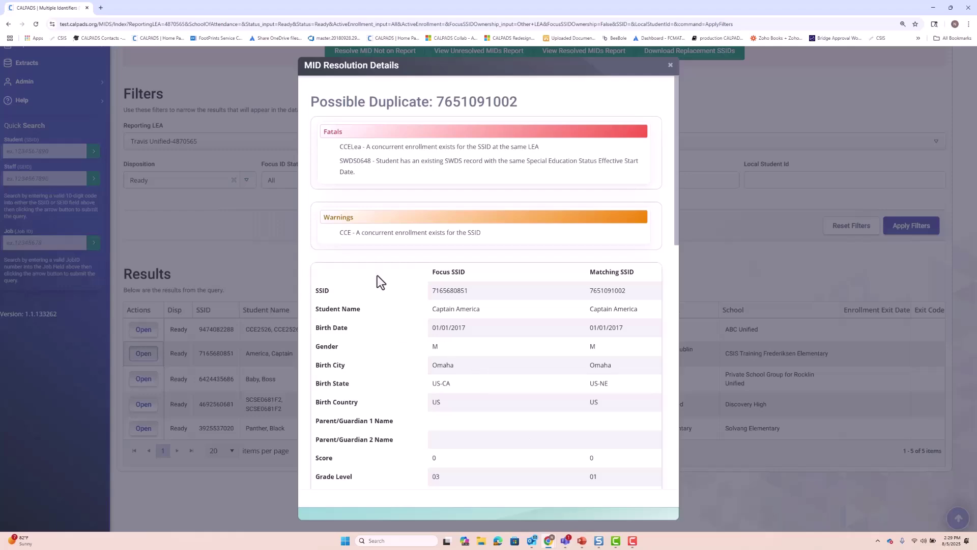
click(670, 65)
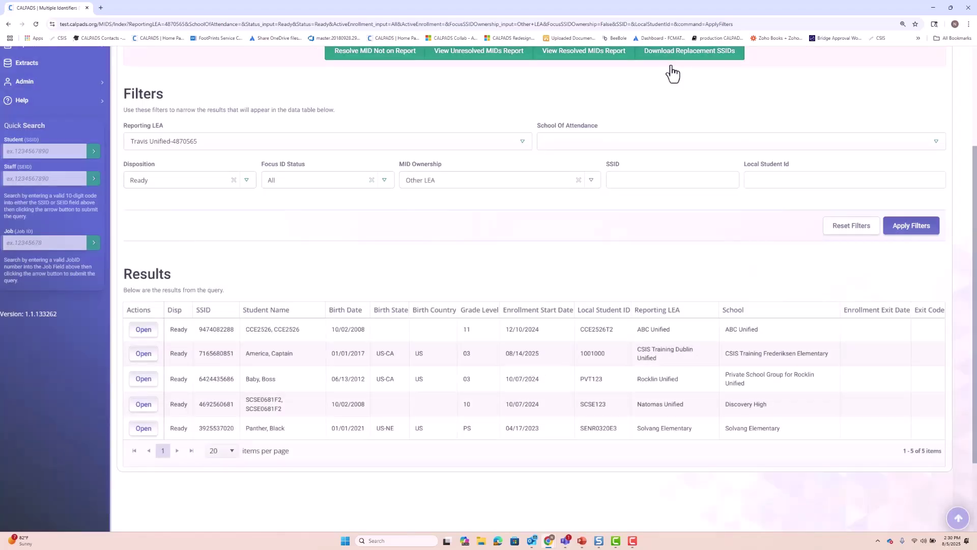